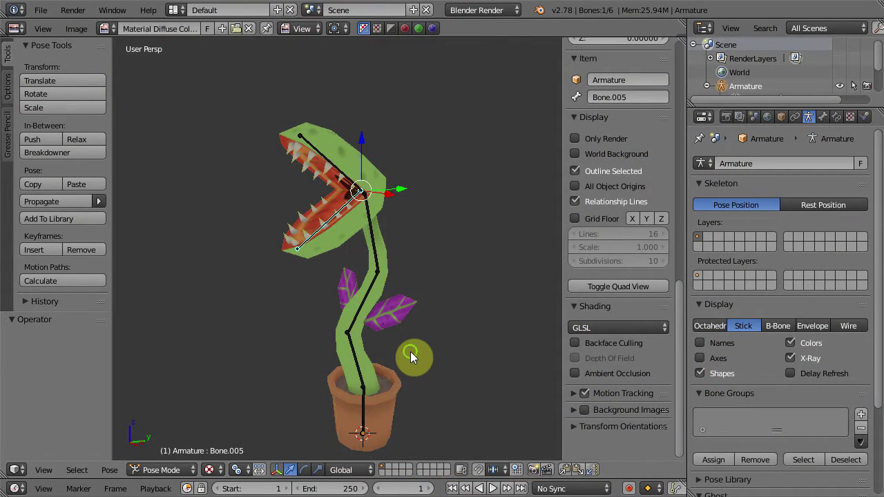
Split the enlarged timeline and turn the new area into a resized Dope Sheet editor
middle_click_drag(410, 352, 399, 317, "shift")
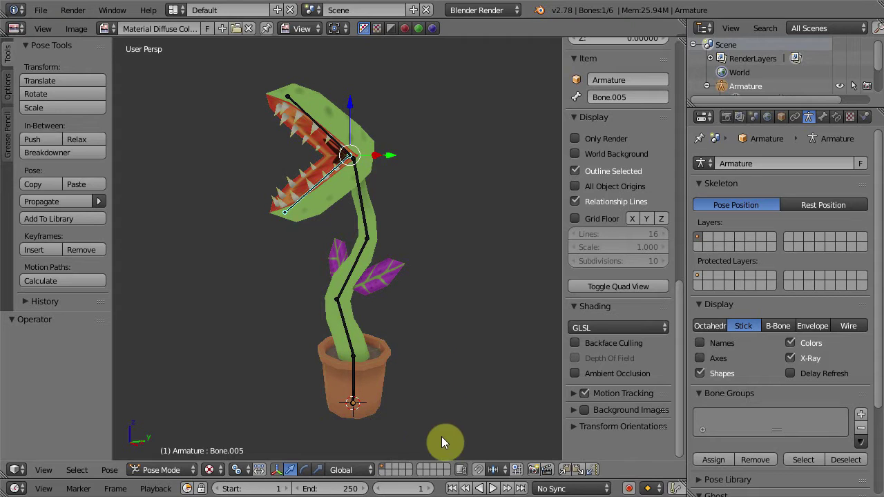
left_click_drag(441, 477, 445, 399)
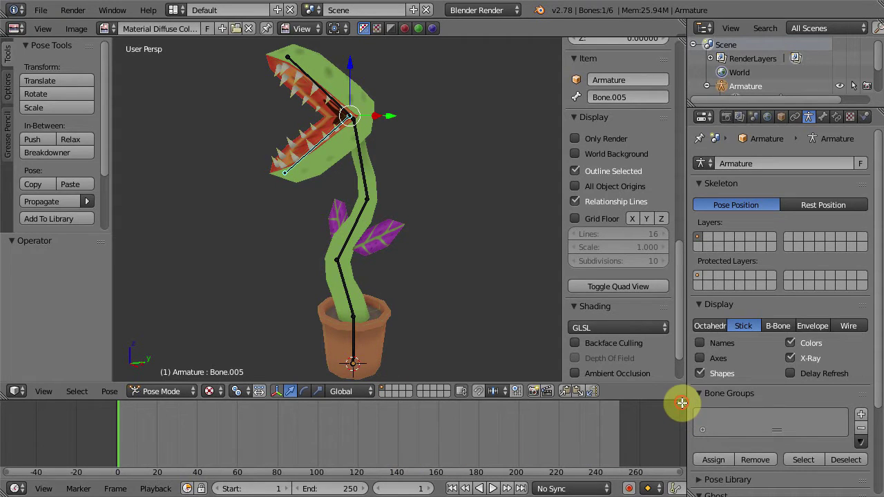
left_click_drag(679, 402, 665, 443)
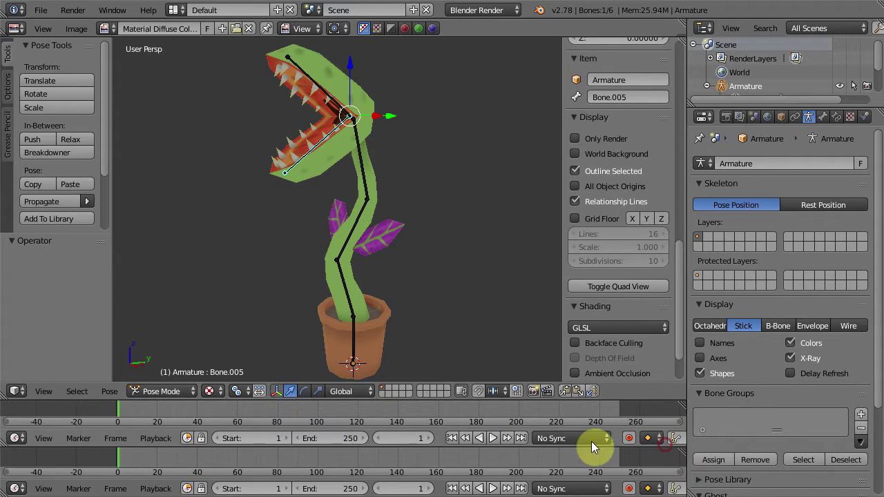
left_click(16, 439)
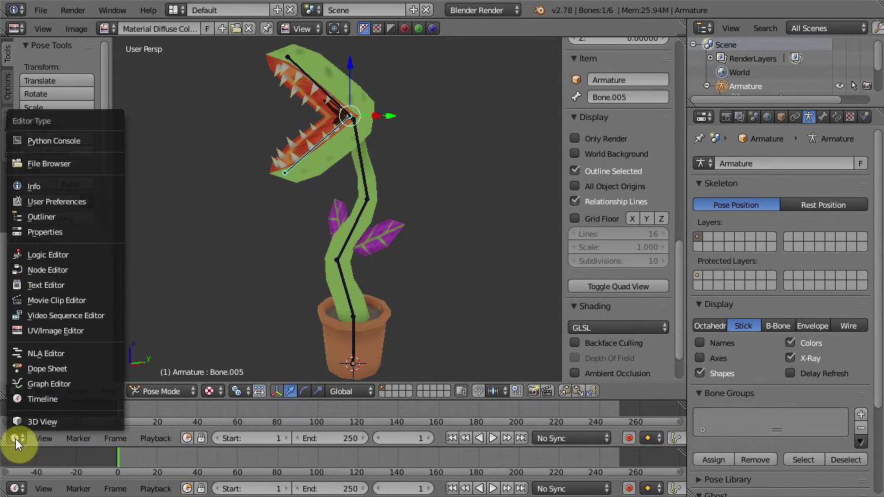
left_click(47, 369)
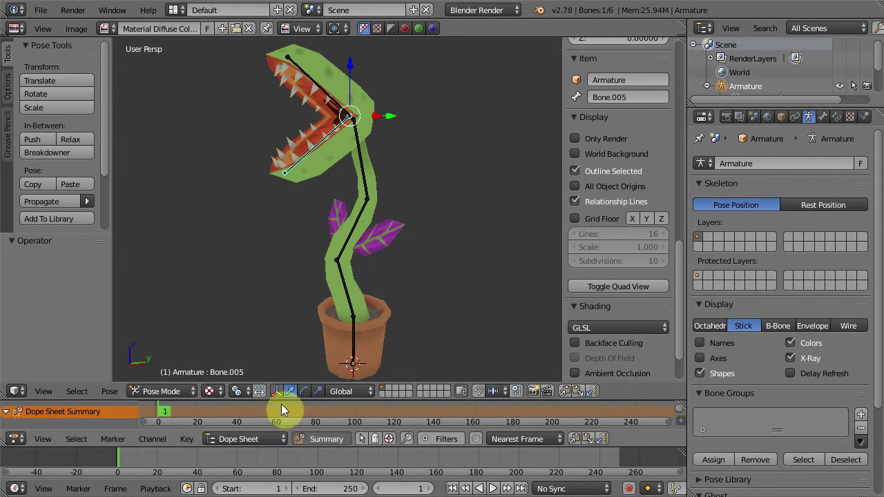
left_click_drag(283, 402, 286, 353)
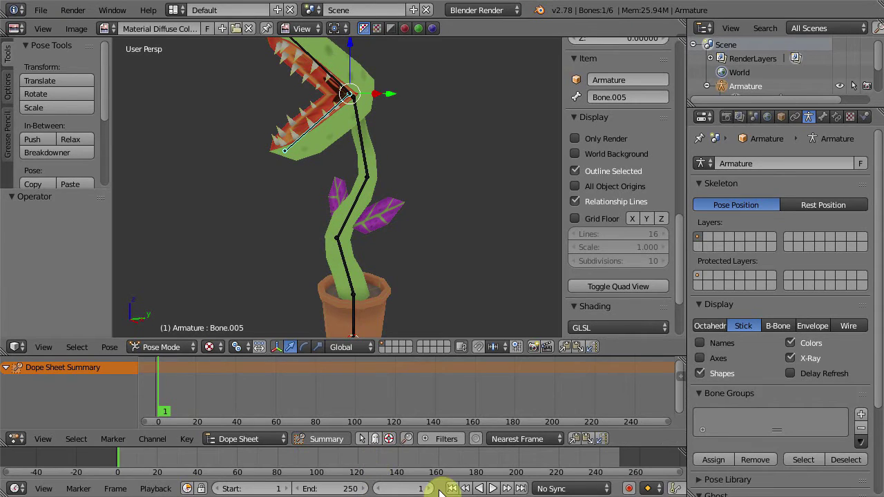
left_click_drag(415, 447, 414, 480)
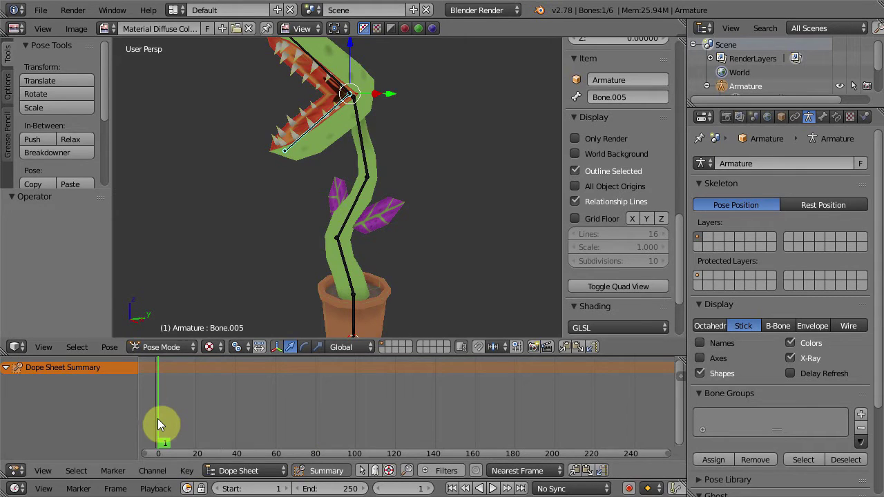
Select all rig bones and clear their location, rotation and scale (Alt+G, Alt+R, Alt+S)
right_click(348, 212)
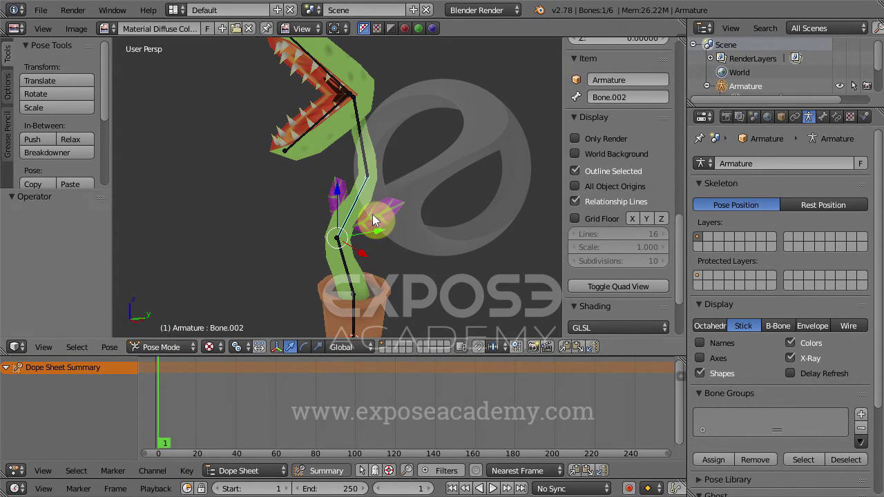
key("a")
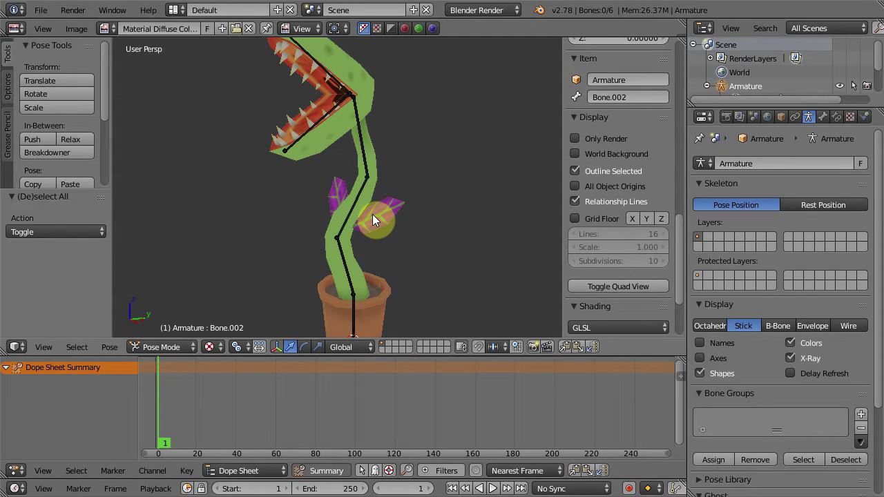
key("a")
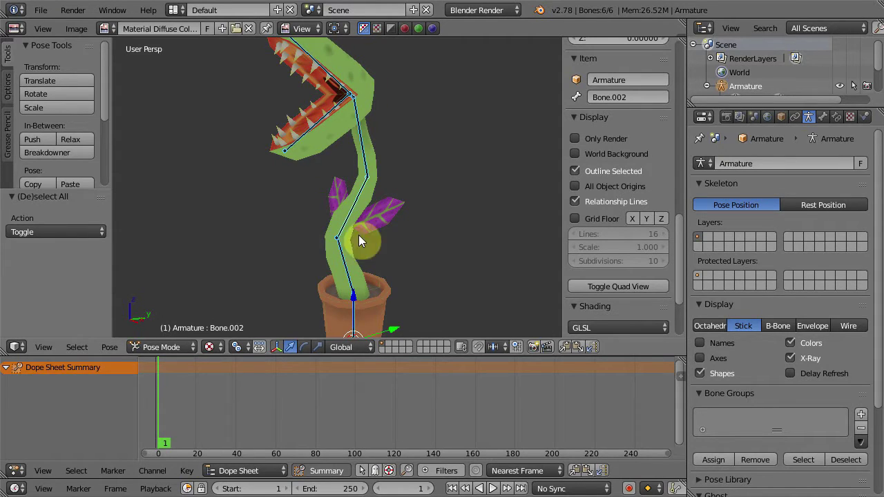
key("alt+g")
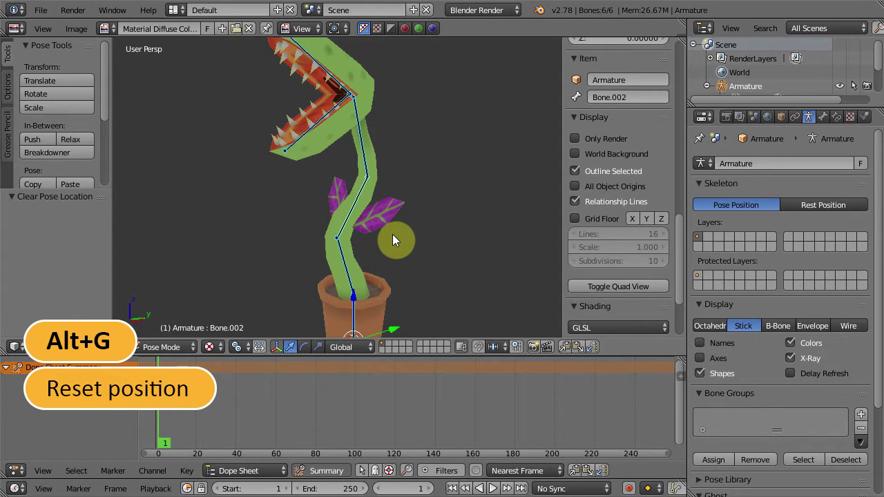
key("alt+r")
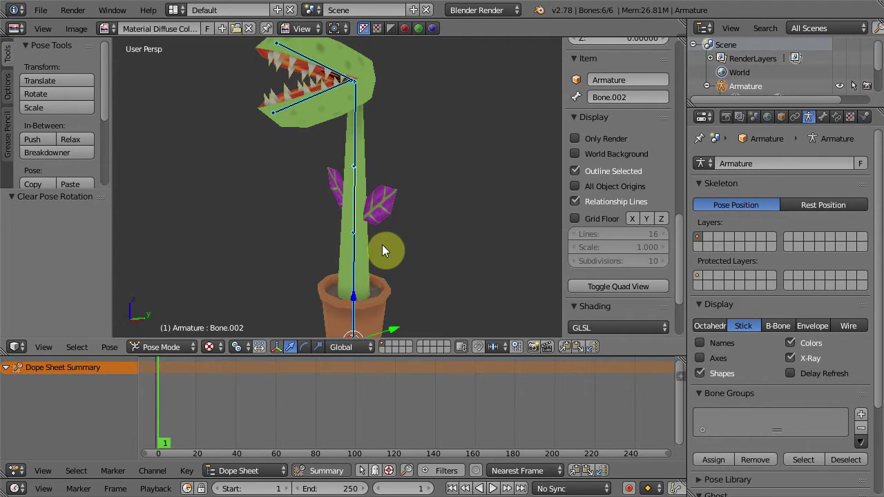
mouse_move(382, 244)
middle_mouse_down()
mouse_move(285, 245)
mouse_move(417, 255)
mouse_move(402, 252)
middle_mouse_up()
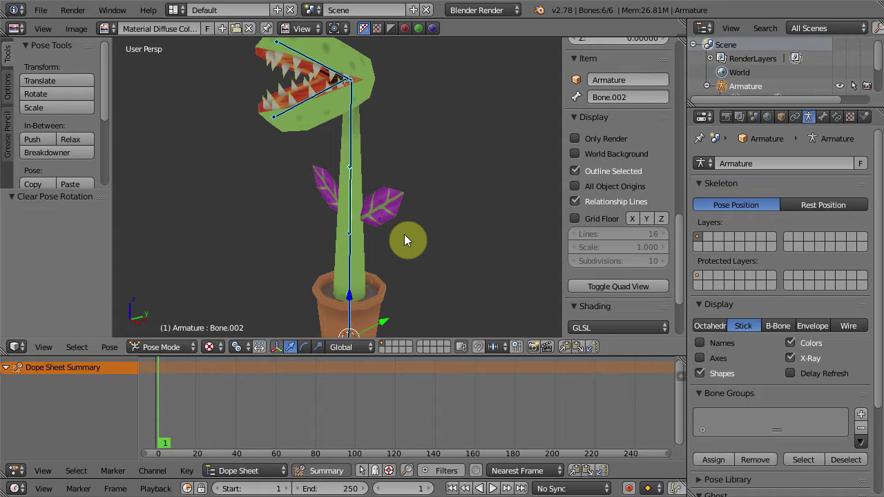
key("alt+s")
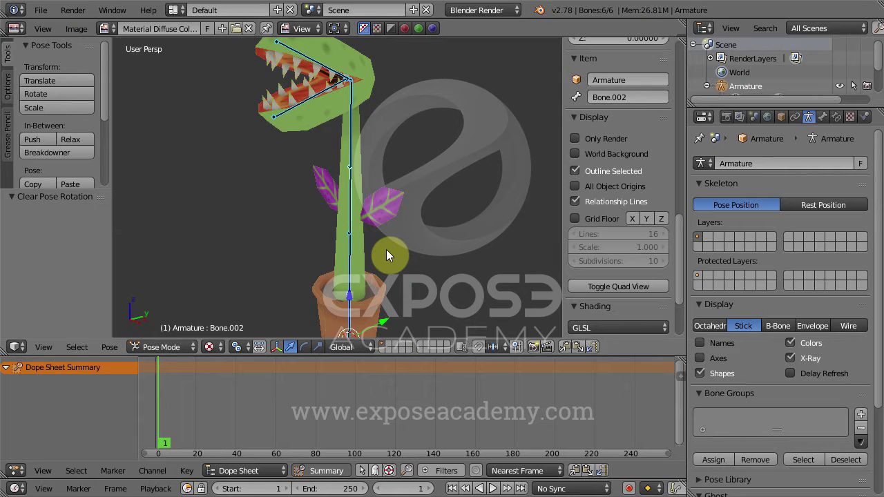
Select the Carny mesh and toggle off its selectability in the enlarged Outliner
right_click(382, 211)
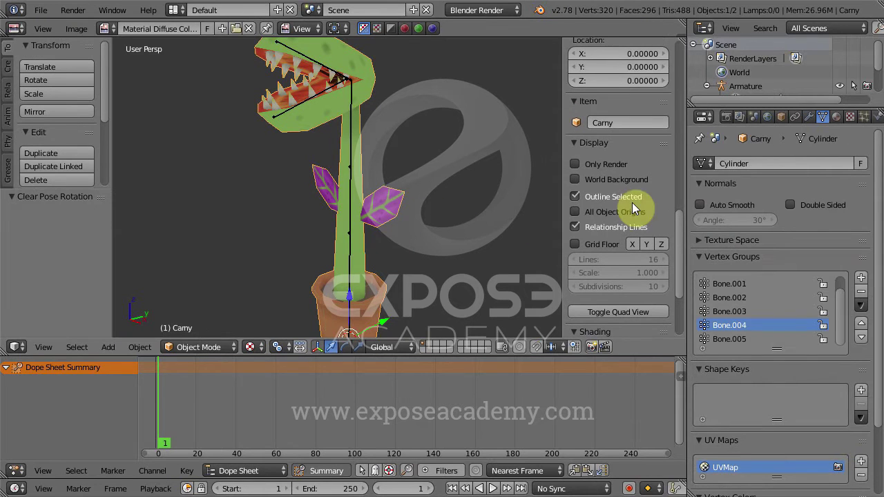
left_click_drag(738, 114, 750, 200)
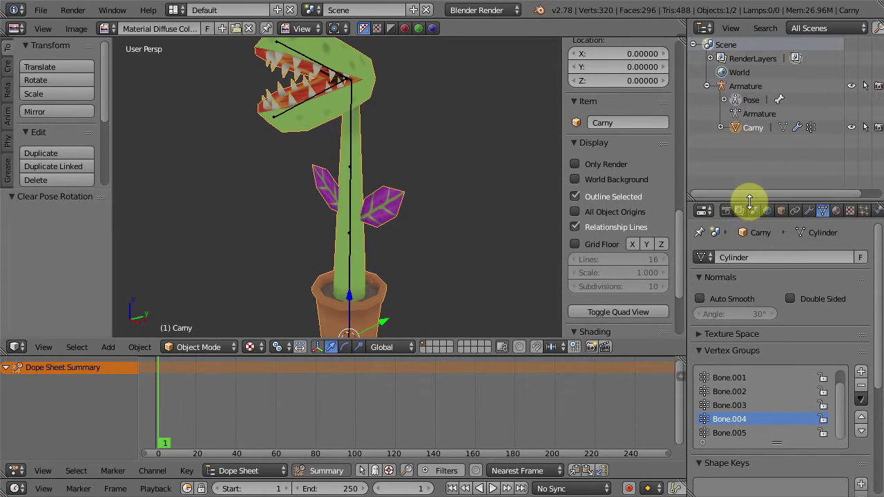
left_click(706, 85)
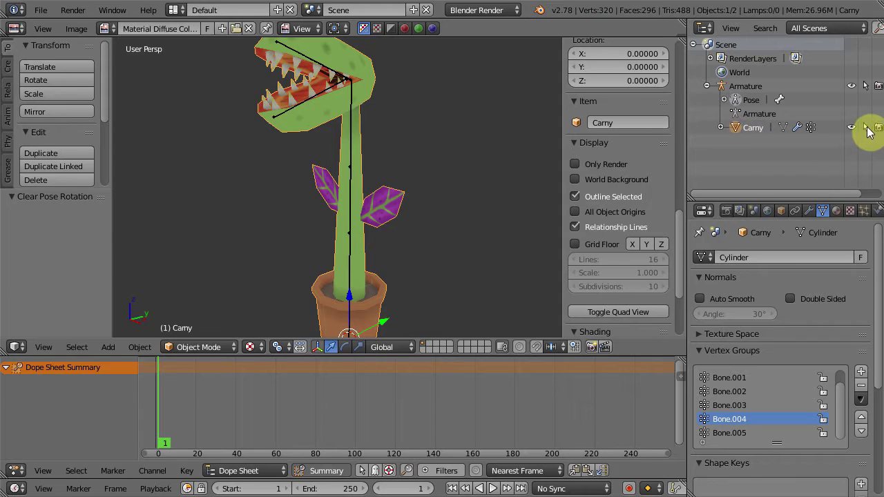
left_click(867, 129)
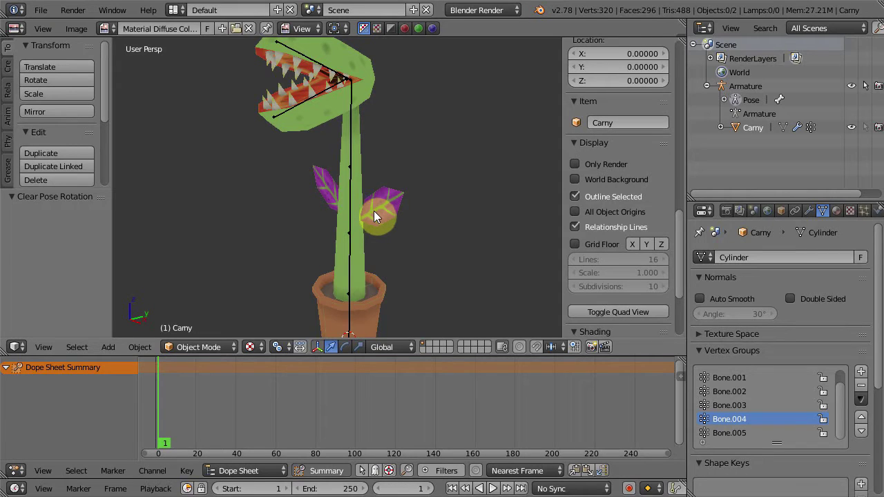
In Pose Mode from the right view, bend Bone.001 left and Bone.002 back right
key("KP_3")
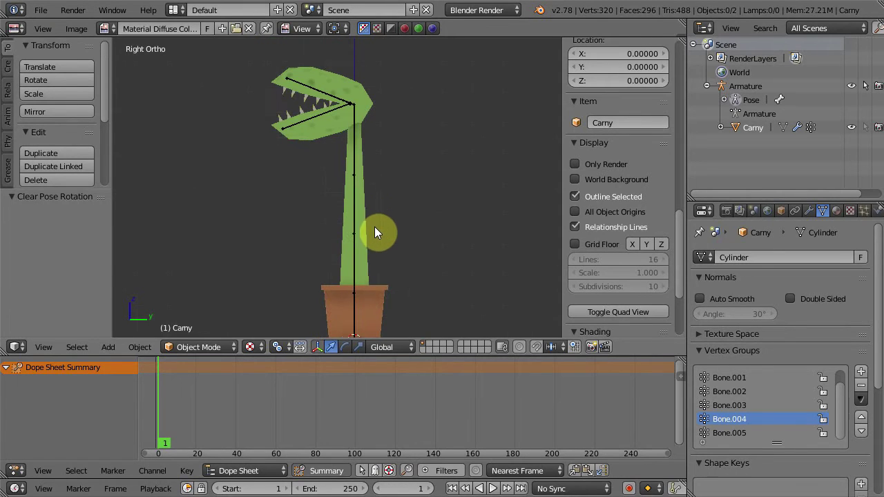
right_click(352, 231)
key("ctrl+Tab")
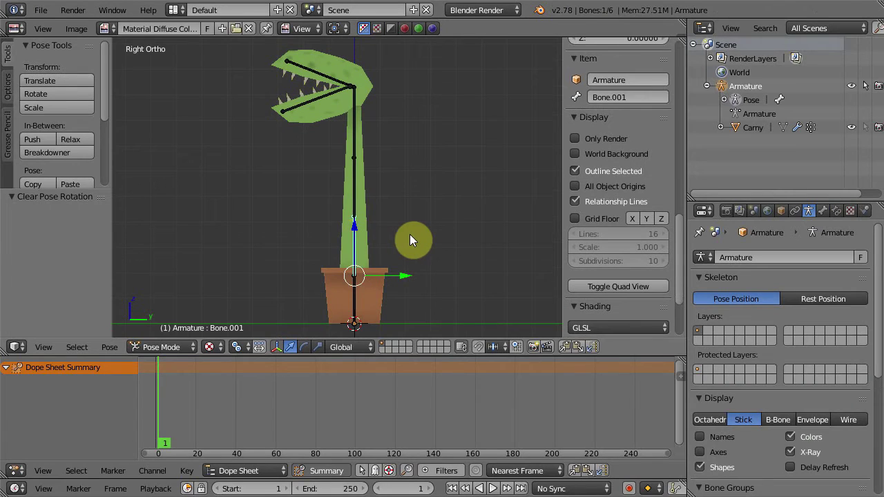
key("r")
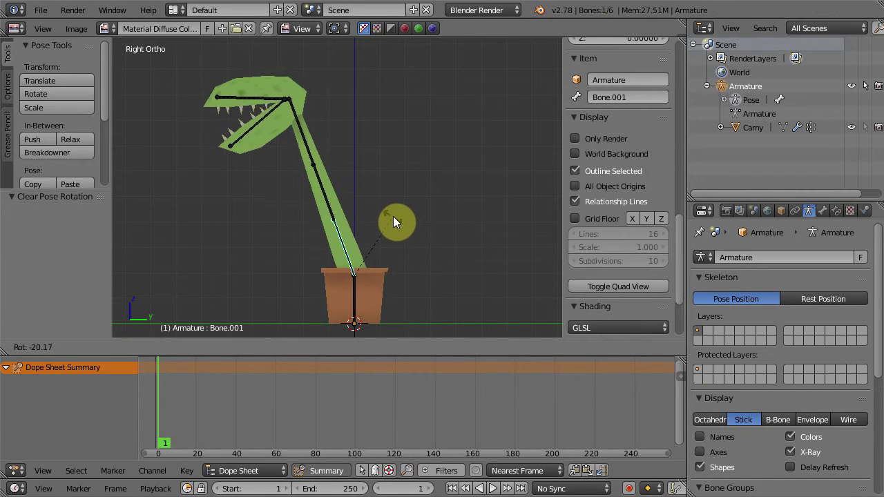
left_click(392, 216)
right_click(329, 208)
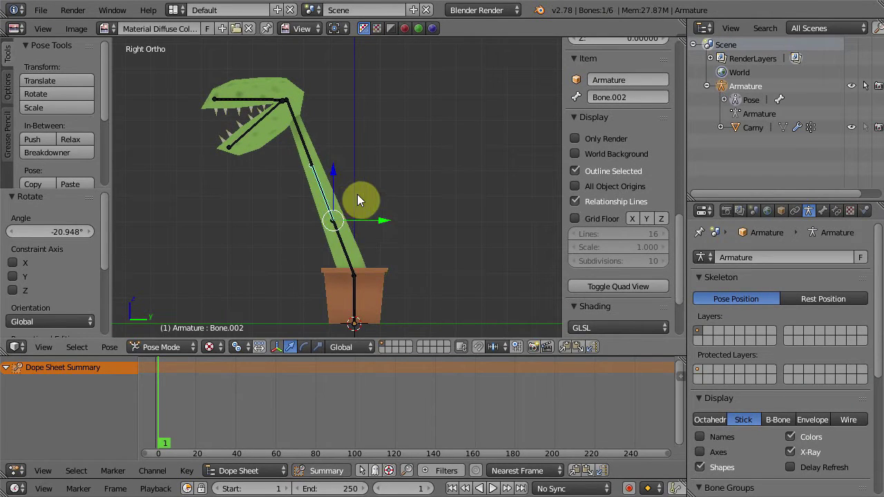
key("r")
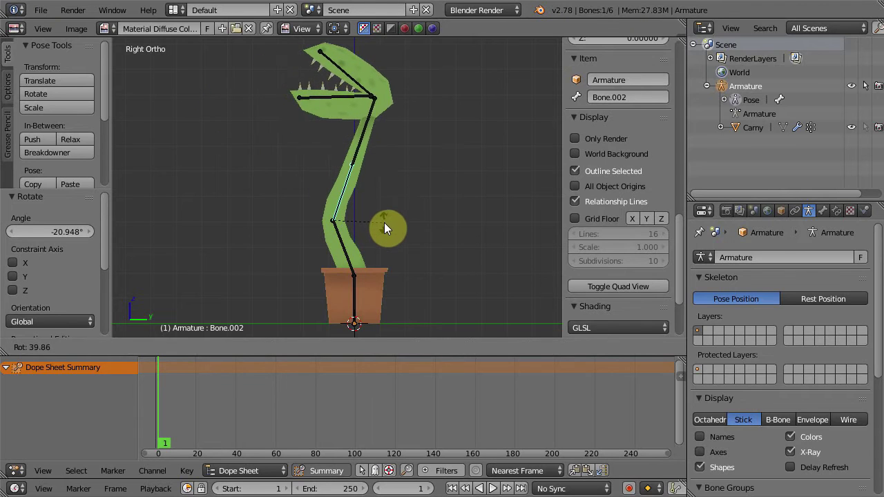
left_click(381, 232)
Tilt the head forward with Bone.003 and rotate the lower jaw Bone.005 closed
key("bracketright")
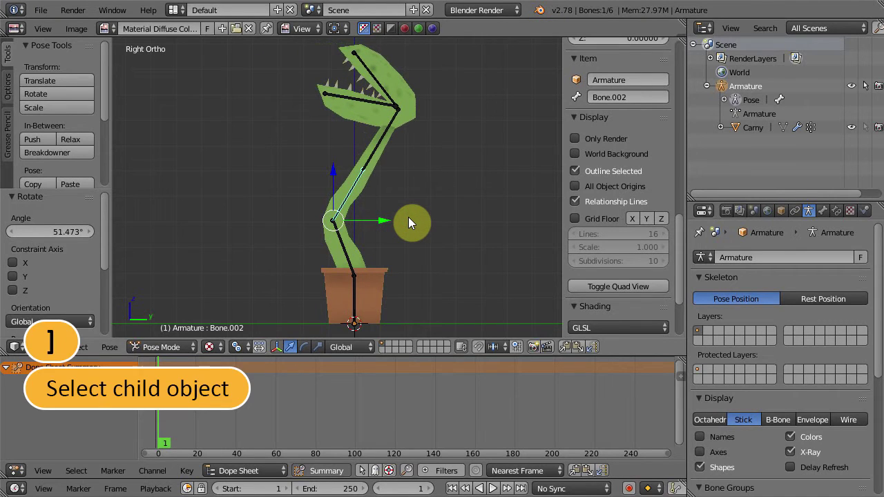
key("bracketright")
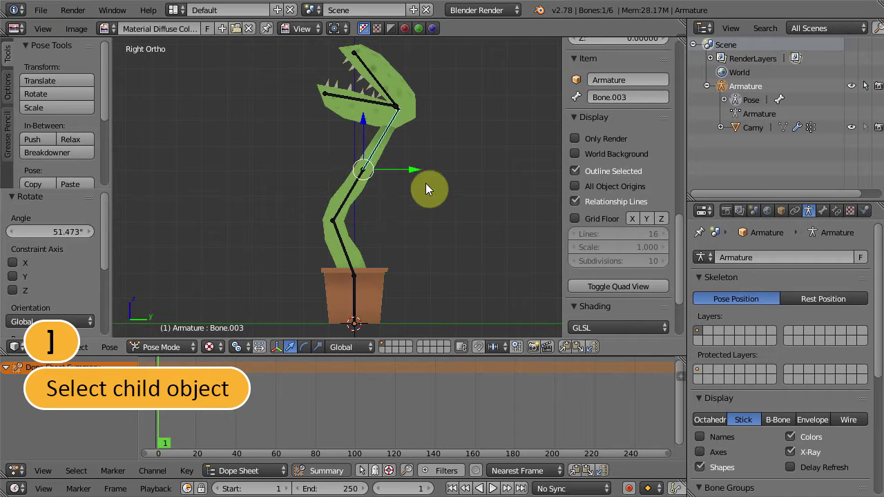
key("r")
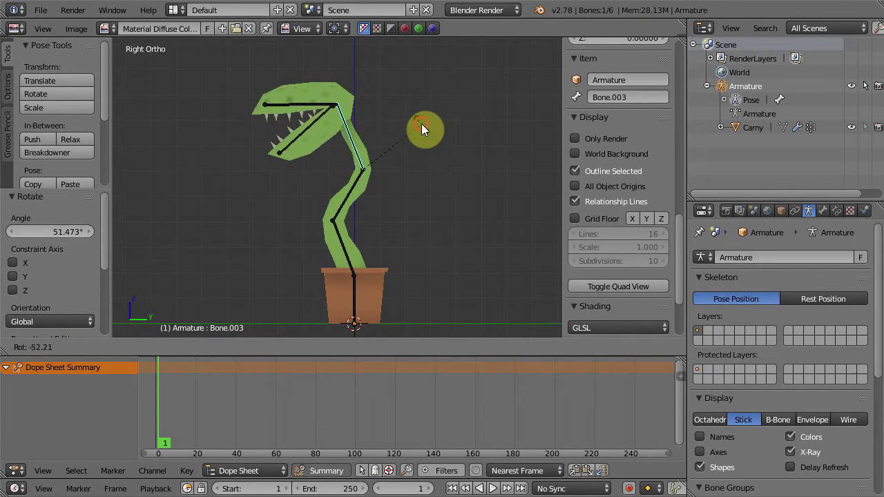
left_click(422, 123)
right_click(295, 145)
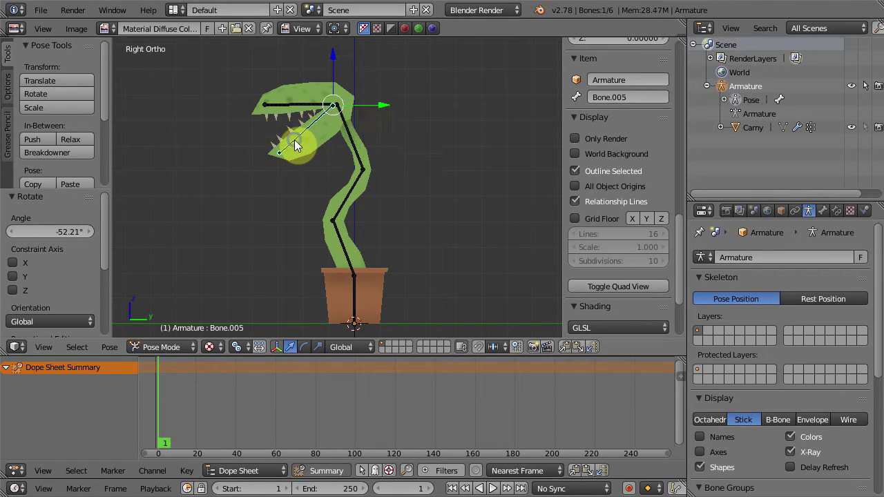
key("r")
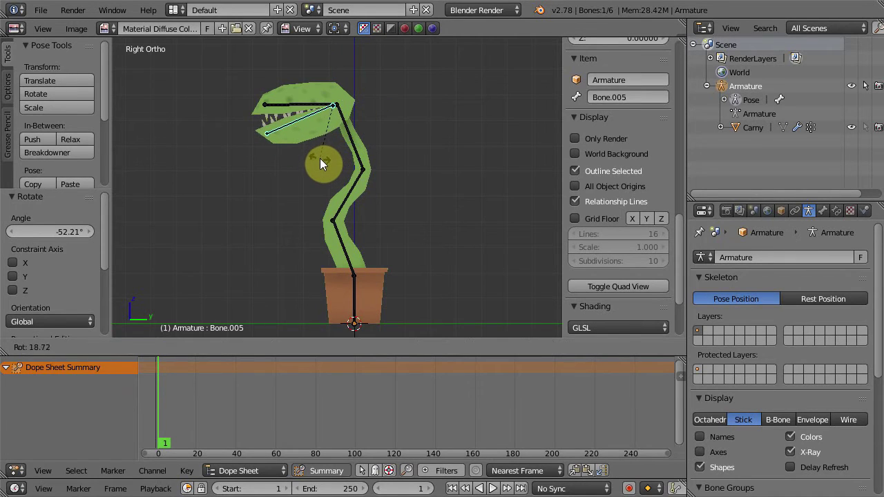
left_click(318, 158)
Angle the upper jaw Bone.004, then select all bones and bring up Insert Keyframe
right_click(312, 109)
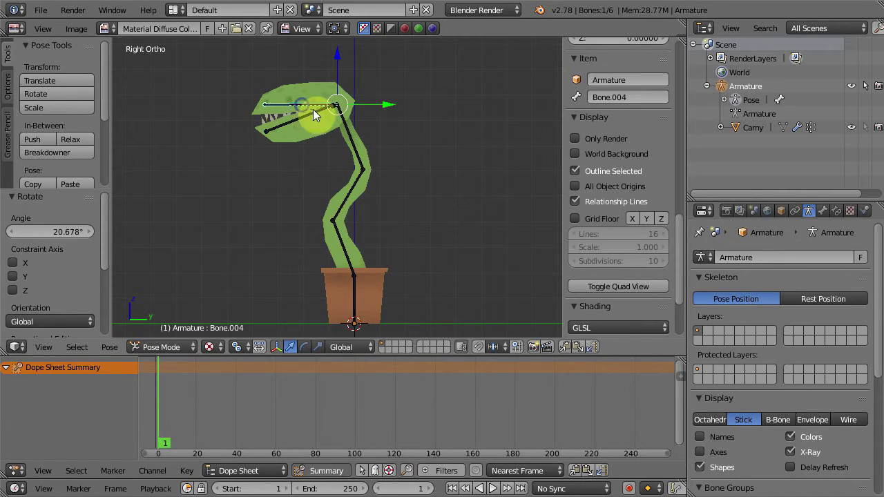
key("r")
left_click(442, 147)
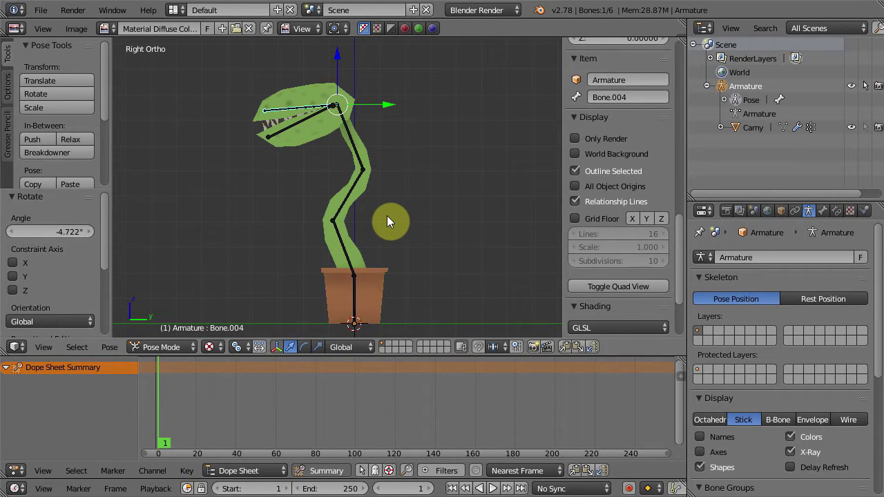
key("a")
key("a")
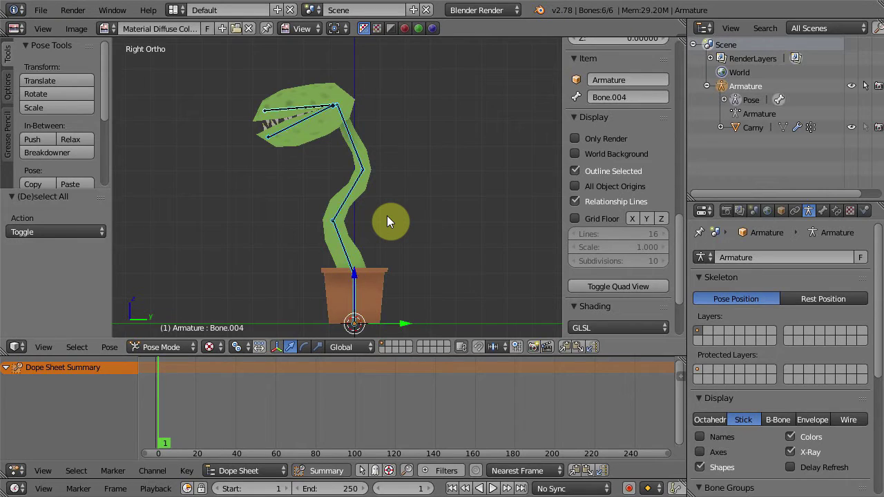
key("i")
key("i")
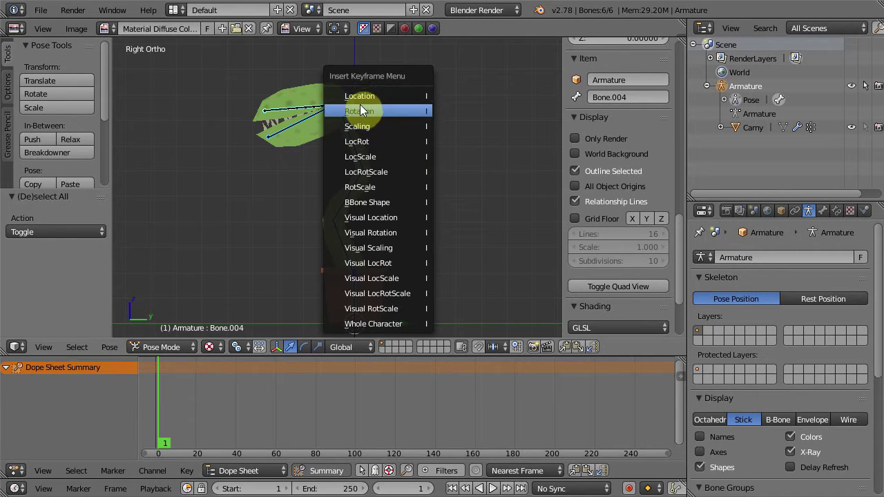
Insert LocRot keyframes for every bone at frame 1
left_click(371, 142)
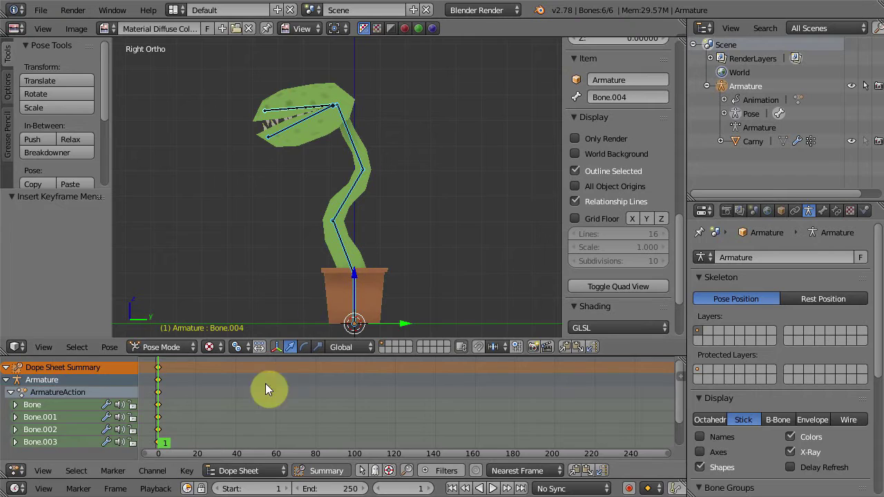
left_click_drag(170, 442, 207, 443)
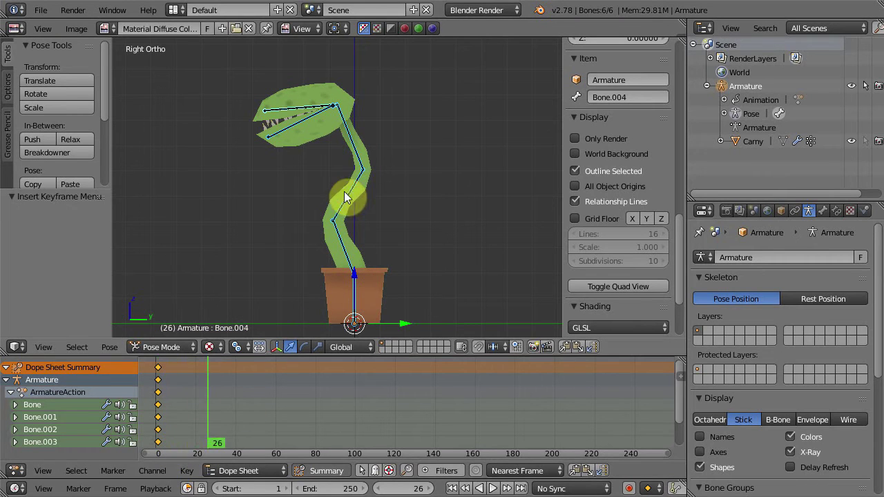
right_click(356, 153)
key("r")
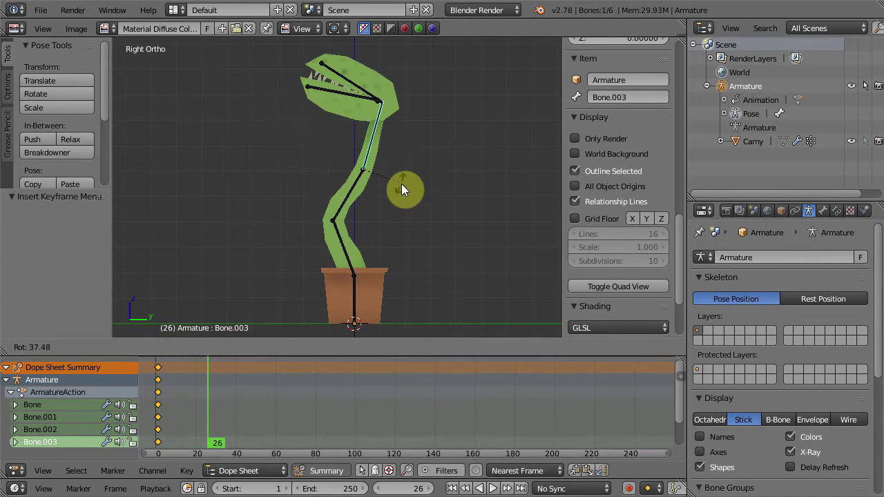
left_click(380, 198)
right_click(347, 195)
key("r")
left_click(313, 188)
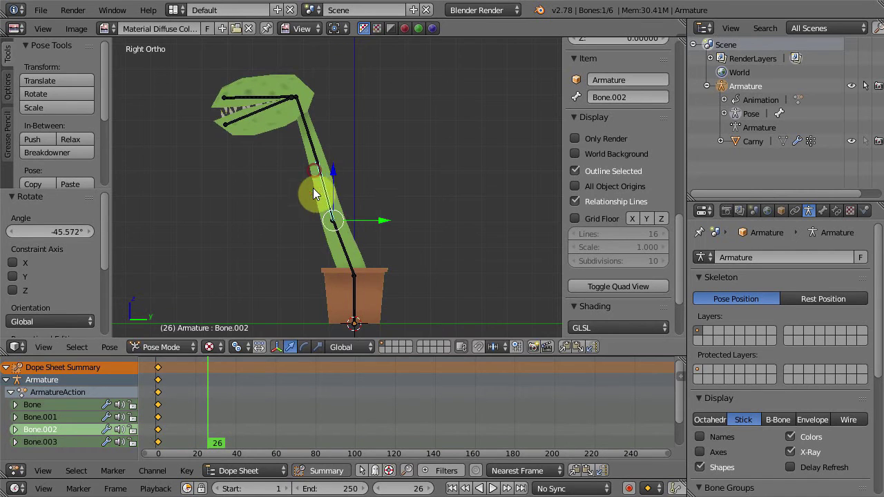
left_click_drag(218, 436, 219, 442)
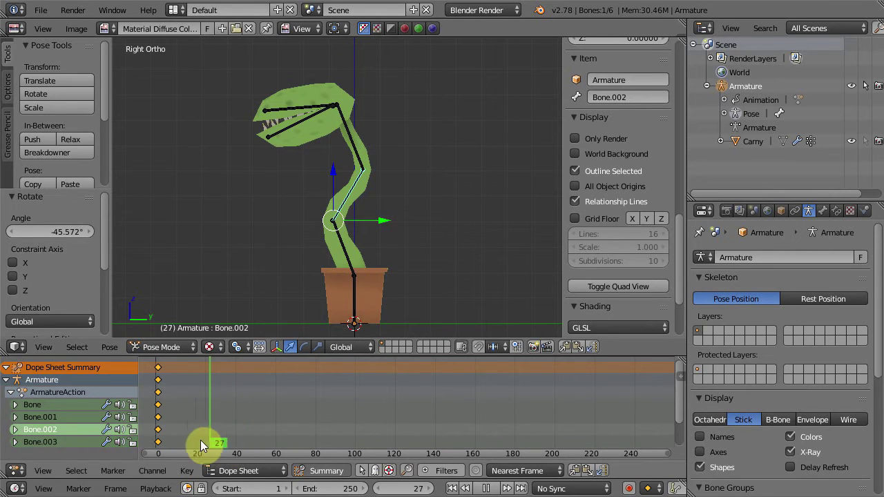
key("alt+a")
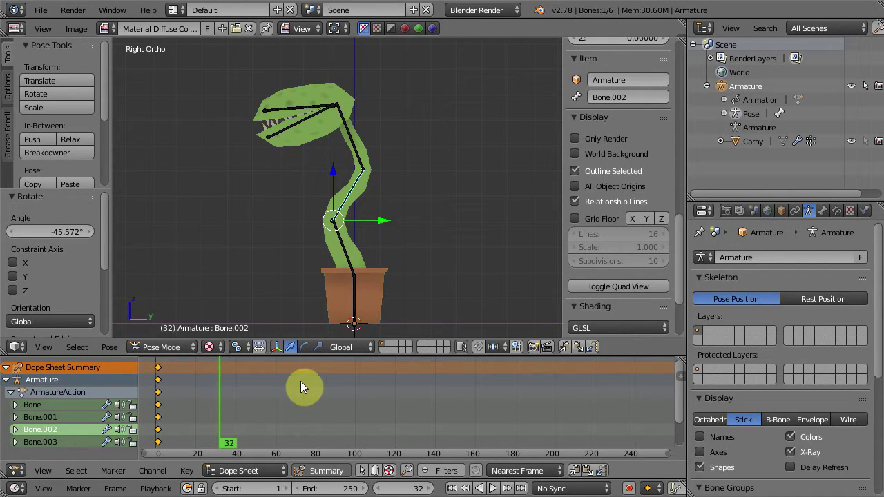
Turn on Auto Keying, move to frame 20, and straighten the lower stem Bone.001
left_click(629, 489)
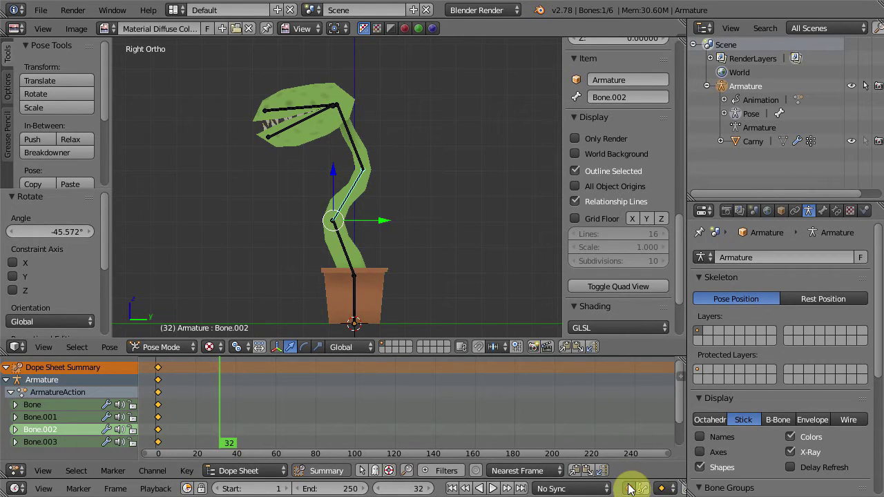
left_click(395, 287)
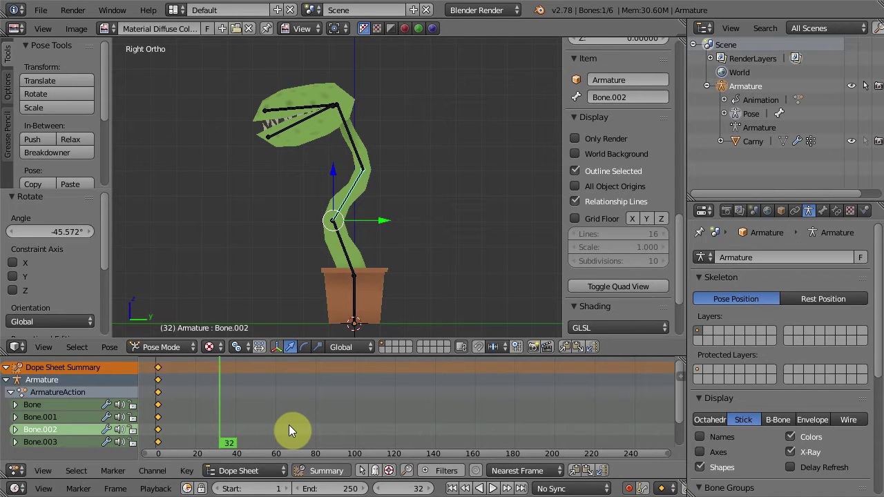
left_click_drag(230, 442, 196, 444)
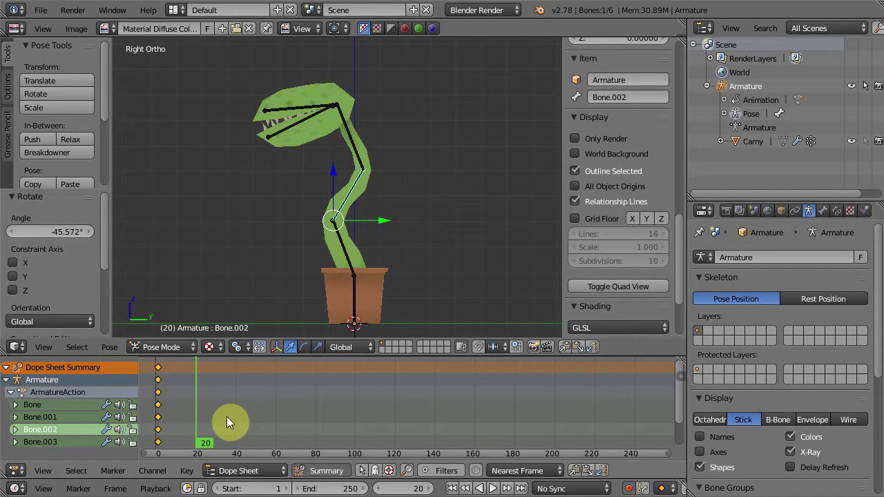
right_click(346, 252)
key("r")
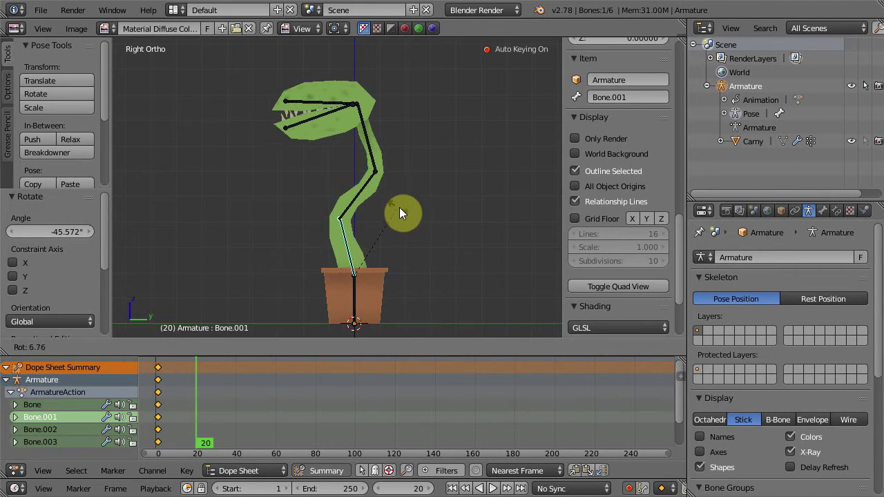
left_click(408, 215)
Rebend Bone.002 in the stem and raise the head with Bone.003
right_click(376, 194)
key("r")
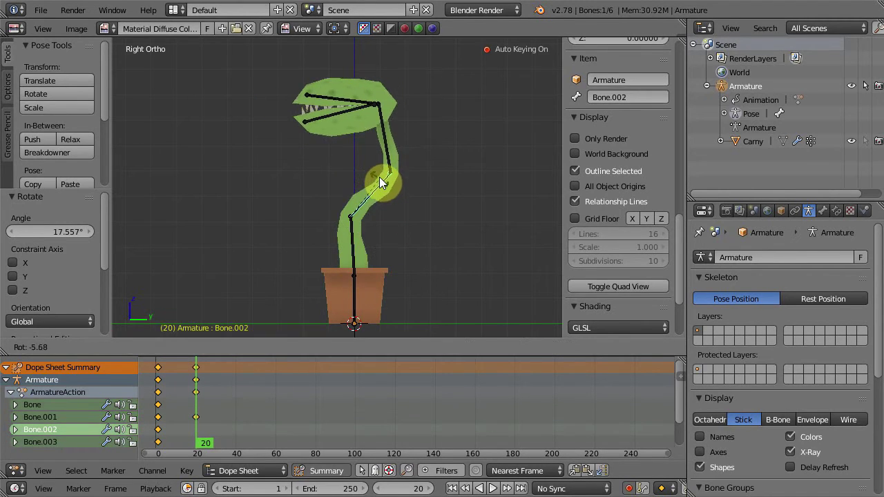
left_click(360, 143)
right_click(360, 143)
key("r")
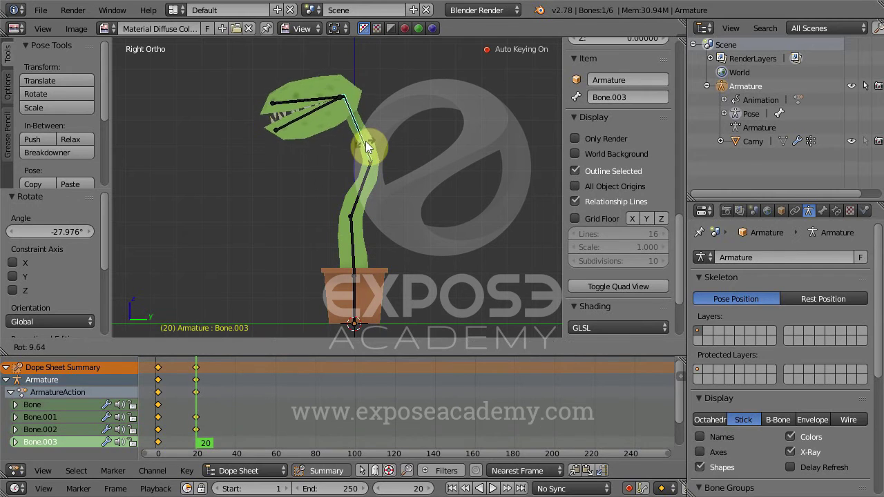
left_click(371, 147)
Reshape the upper jaw Bone.004 and lower jaw Bone.005 into new angles
right_click(324, 88)
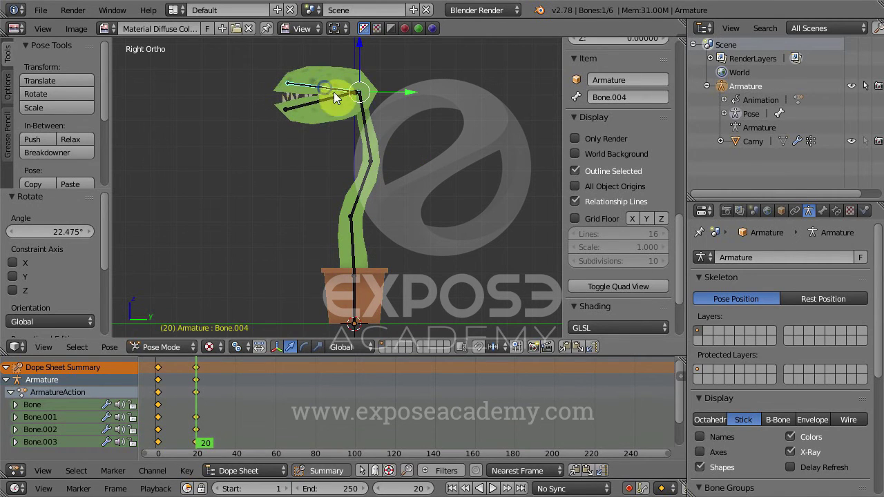
key("r")
left_click(418, 109)
right_click(331, 113)
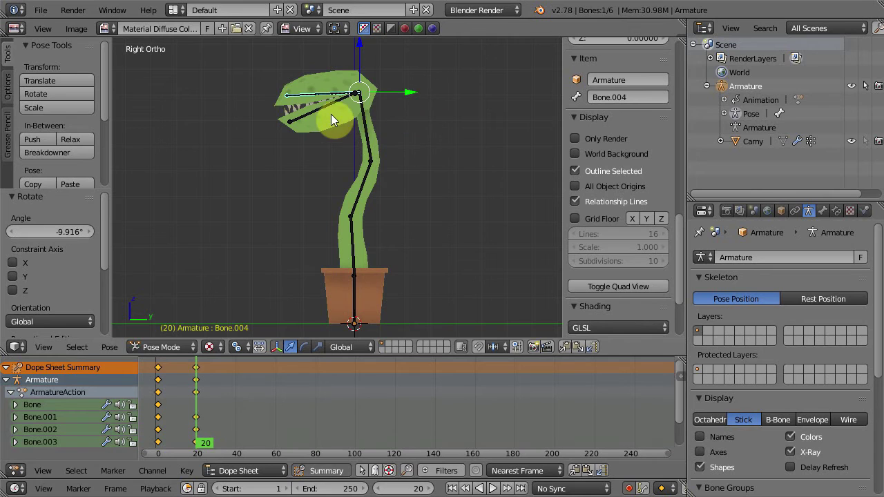
key("r")
left_click(323, 111)
key("r")
left_click(327, 116)
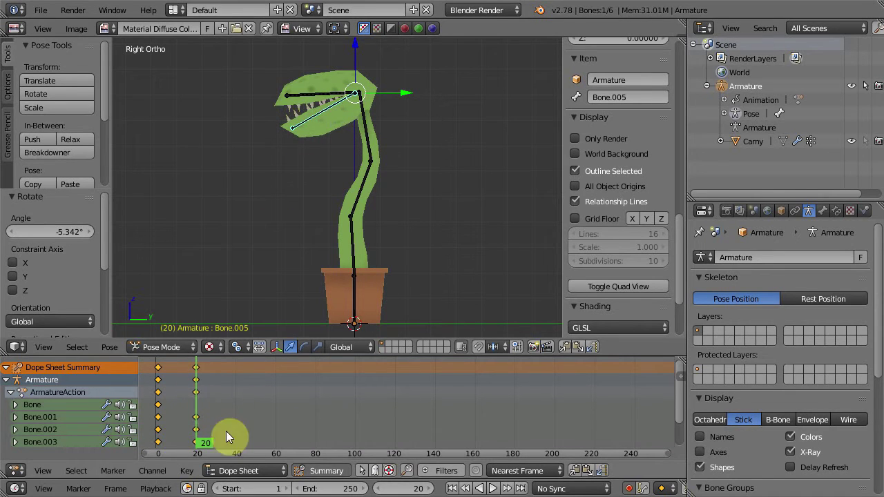
Preview the motion between frames 1 and 20 and inspect the Dope Sheet keys
mouse_move(201, 444)
left_mouse_down()
mouse_move(156, 439)
mouse_move(195, 441)
left_mouse_up()
right_click(158, 406)
right_click(156, 372)
right_click(157, 418)
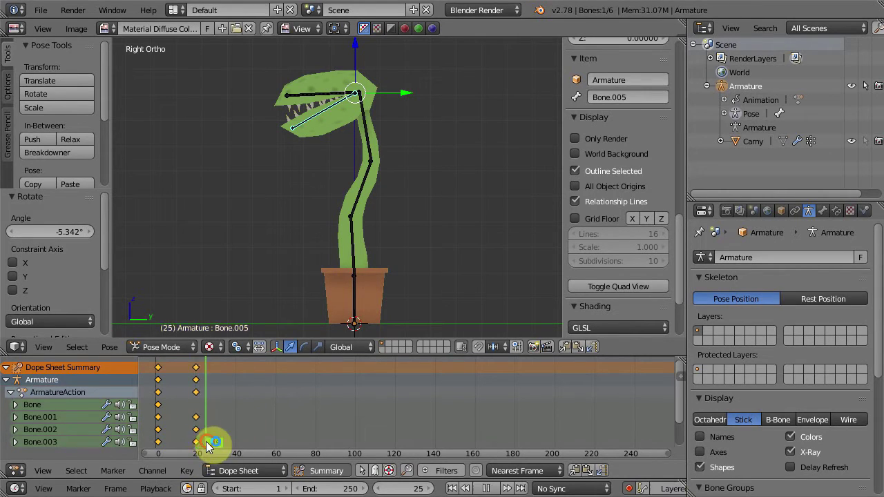
Return to frame 1, select all bones and copy their pose
left_click_drag(206, 442, 160, 444)
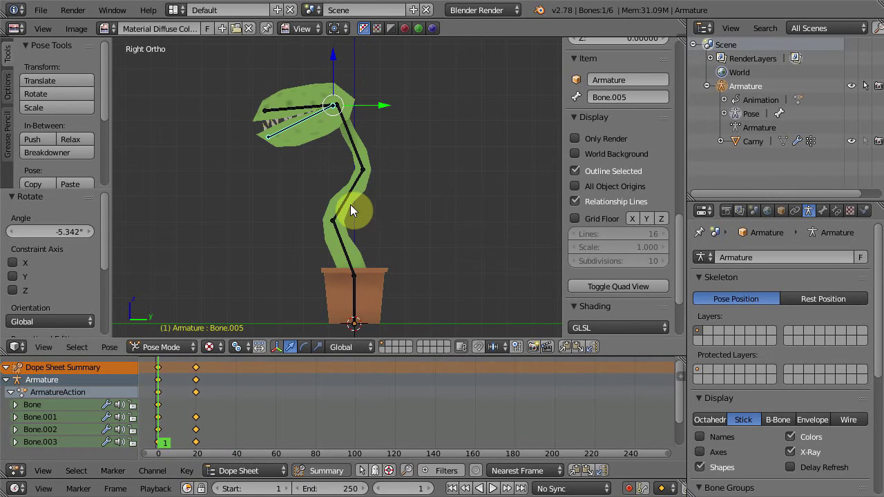
key("a")
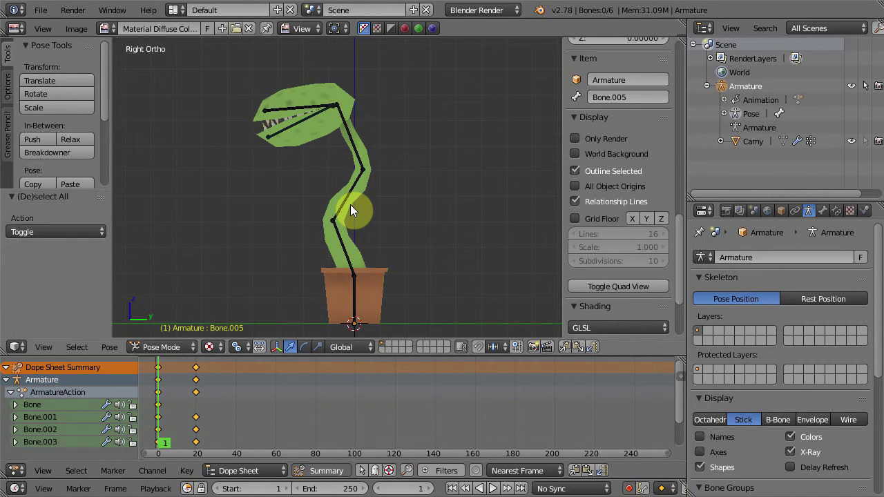
key("a")
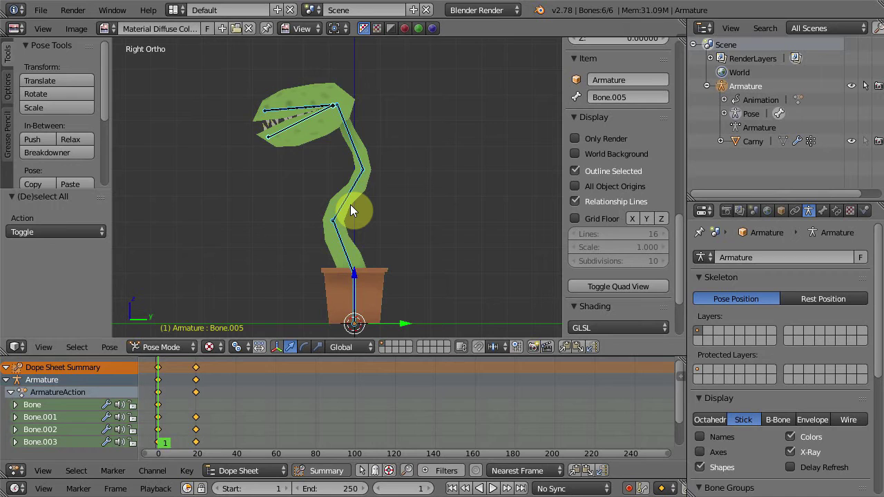
key("ctrl+c")
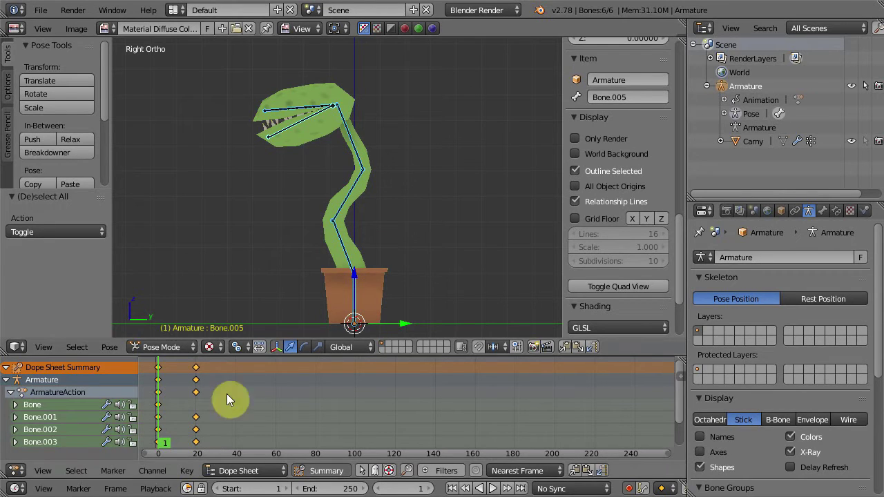
Paste the copied starting pose at frame 40 and play back the loop
left_click_drag(163, 443, 235, 450)
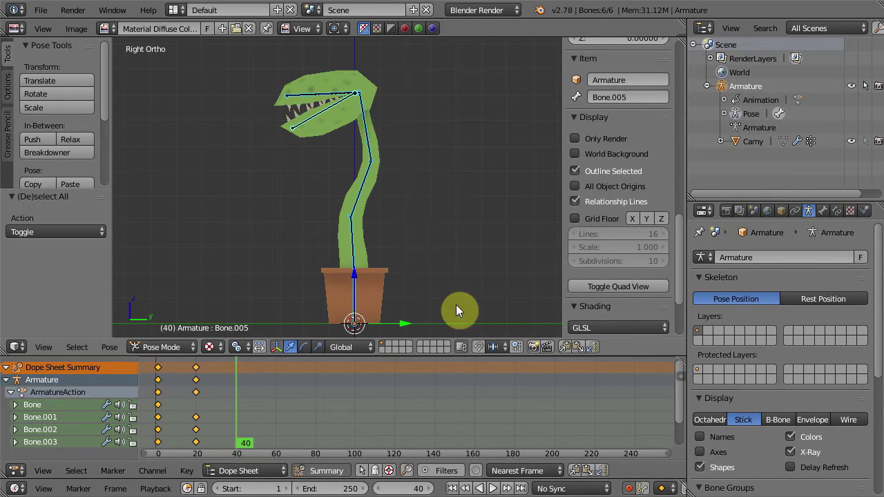
key("ctrl+v")
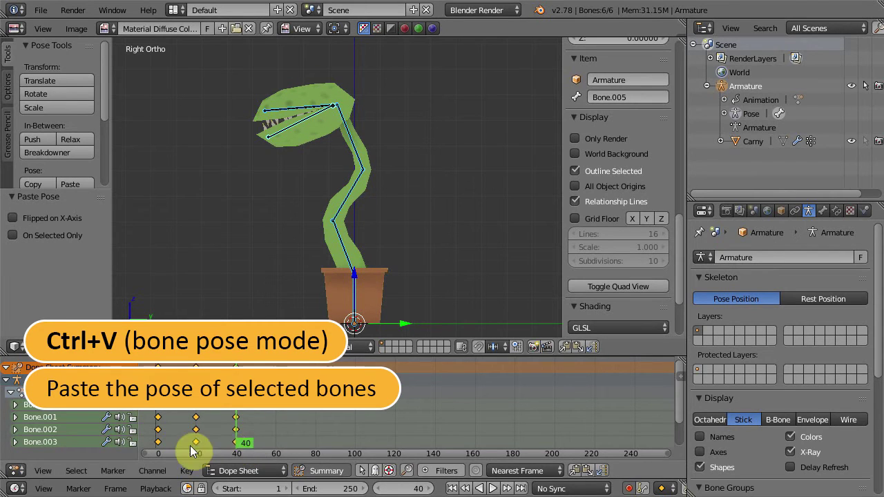
mouse_move(237, 446)
left_mouse_down()
mouse_move(192, 445)
mouse_move(222, 444)
left_mouse_up()
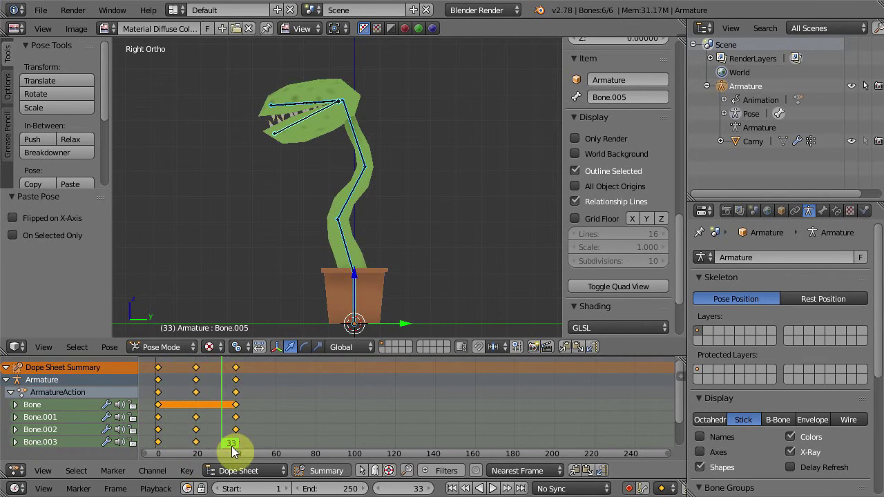
key("alt+a")
left_click_drag(221, 444, 162, 445)
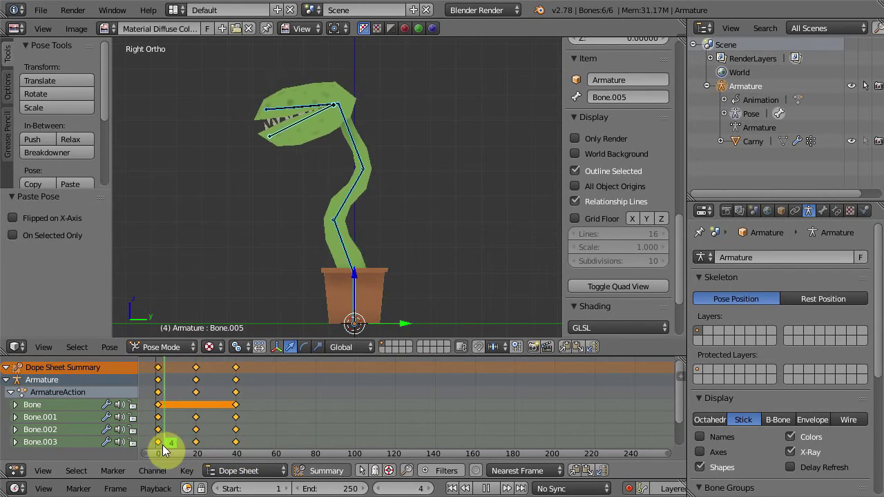
left_click_drag(162, 445, 236, 444)
key("alt+a")
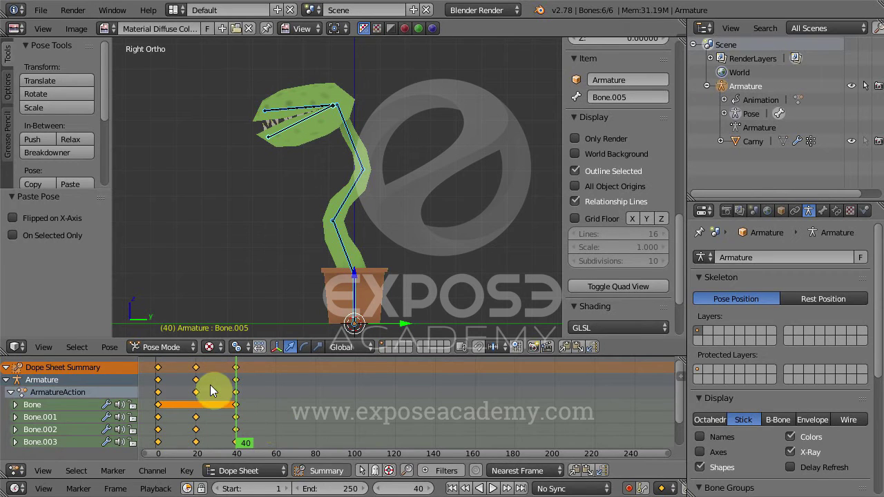
left_click(236, 366)
left_click(237, 366)
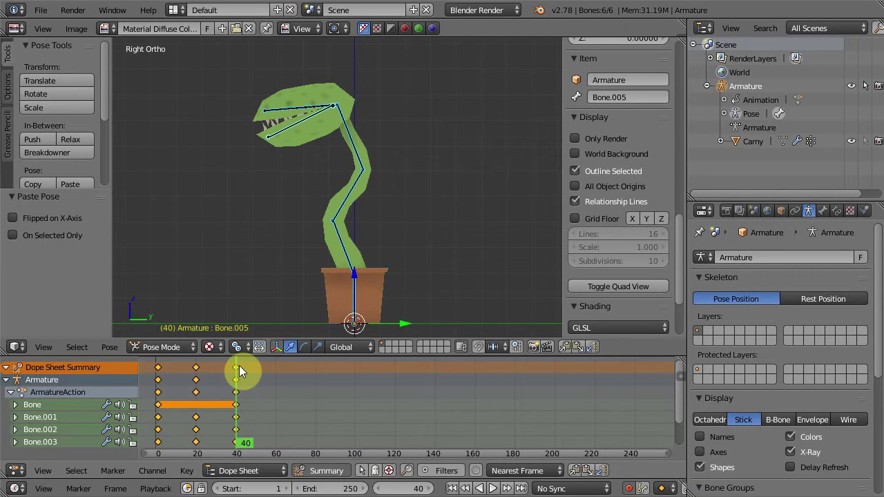
left_click(196, 366)
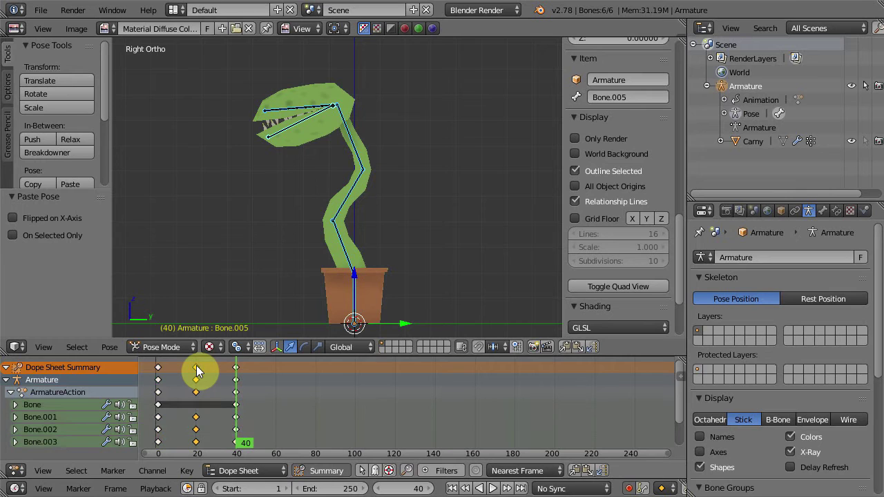
key("b")
mouse_move(185, 365)
left_mouse_down()
mouse_move(255, 417)
mouse_move(257, 441)
left_mouse_up()
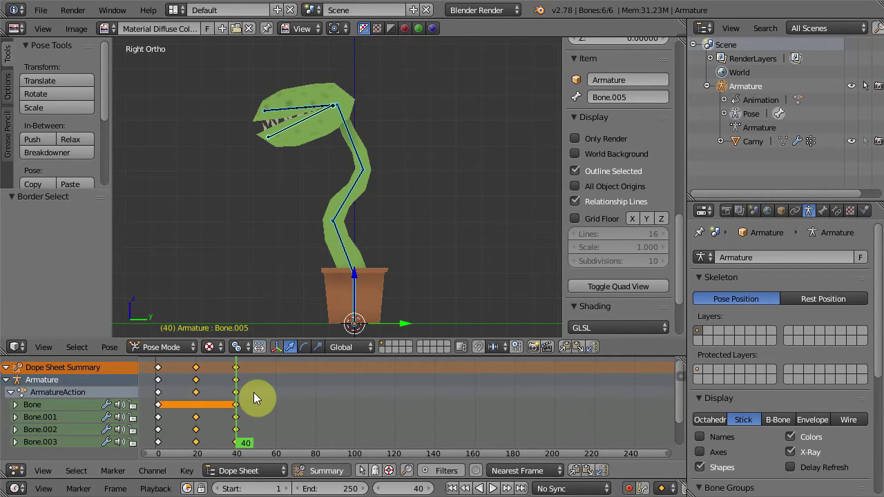
Duplicate the frame-20 and frame-40 keyframes to frames 60 and 80
key("a")
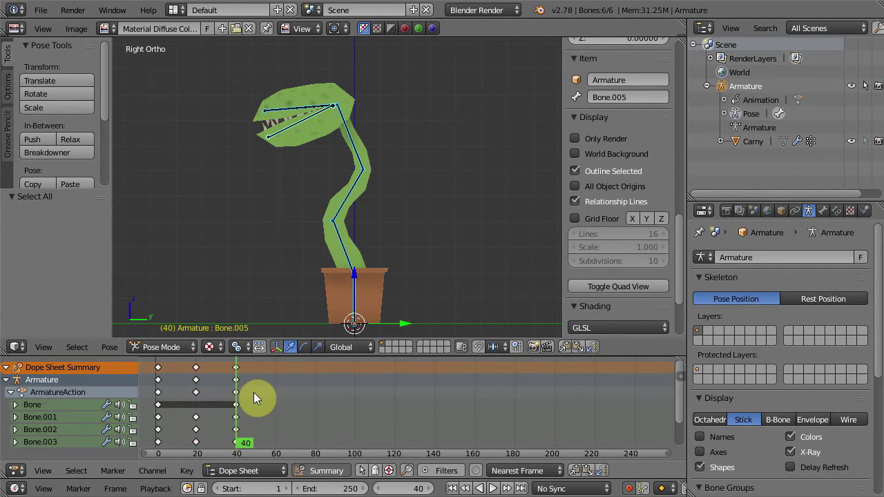
left_click(196, 368)
left_click(235, 366, "shift")
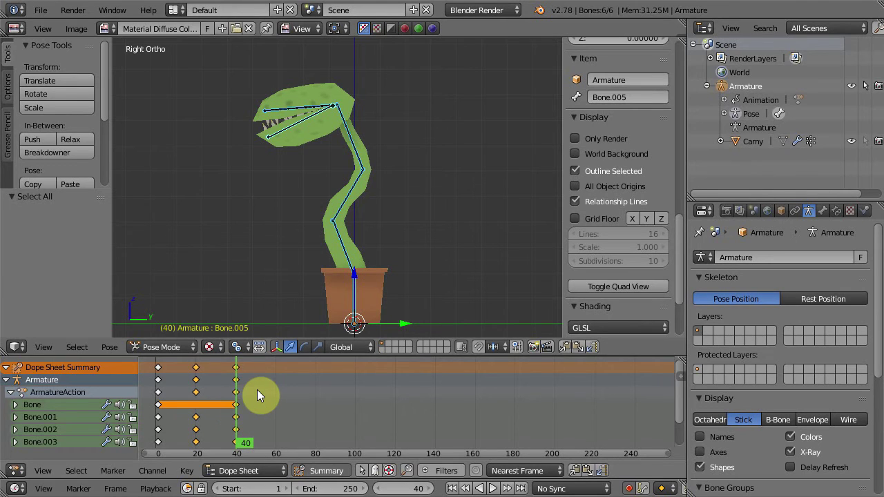
key("shift+d")
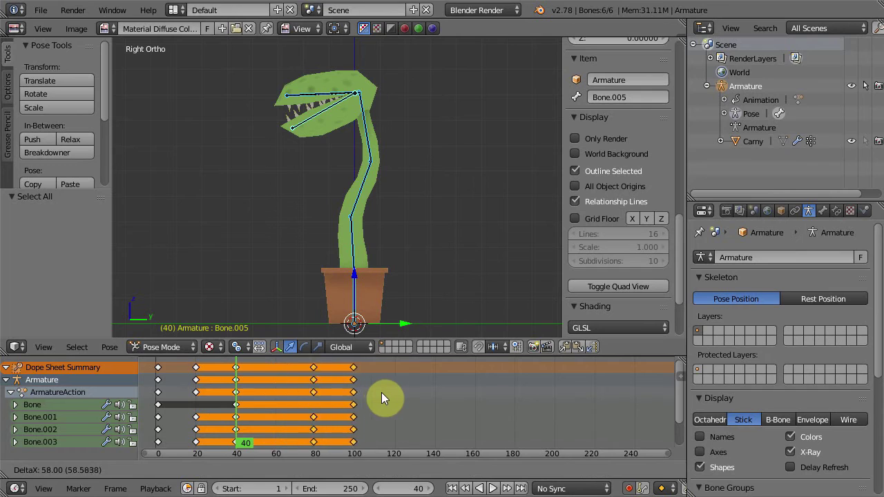
left_click(336, 395)
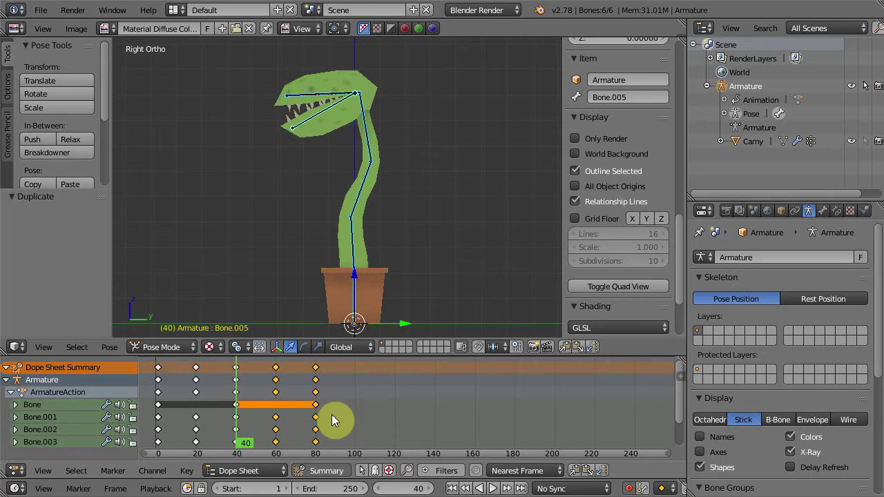
Move to frame 100 and bend the two lower stem bones, including Bone.002
key("alt+a")
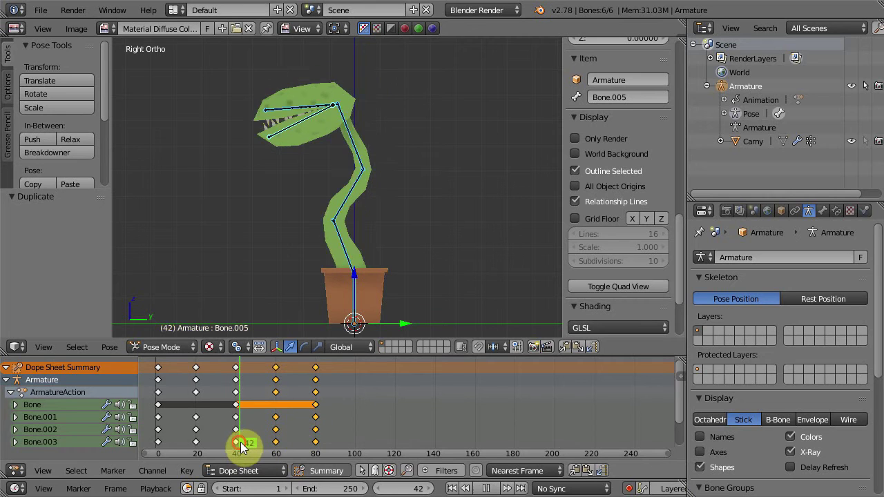
left_click_drag(299, 442, 324, 443)
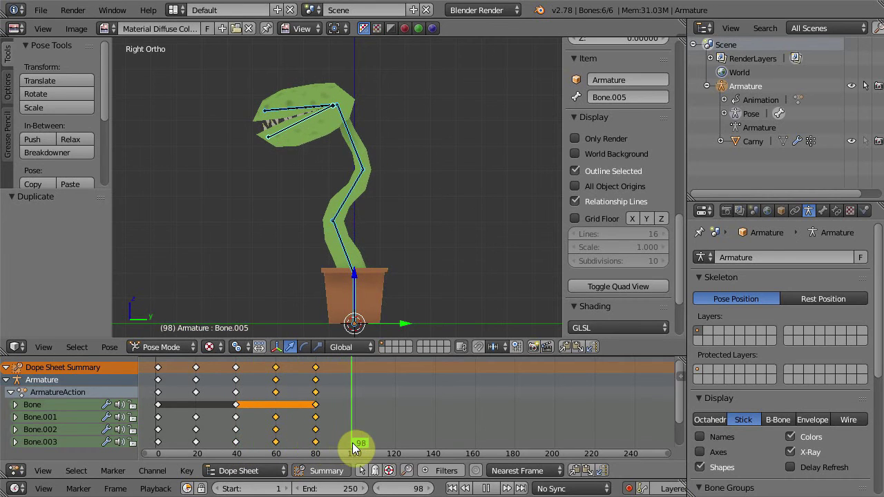
key("alt+a")
right_click(404, 217)
key("r")
left_click(419, 229)
right_click(413, 177)
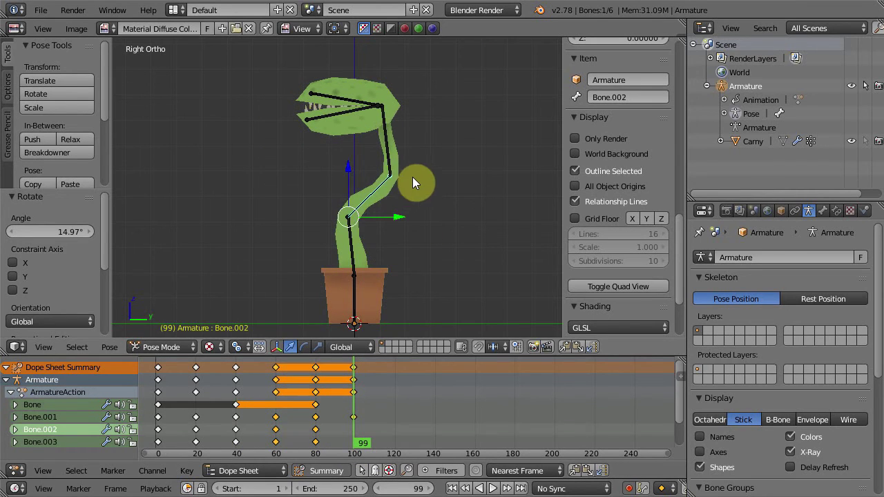
key("r")
left_click(408, 169)
Adjust another stem bone and rotate jaw bone Bone.004 to finish the frame-100 pose
key("r")
right_click(389, 174)
key("r")
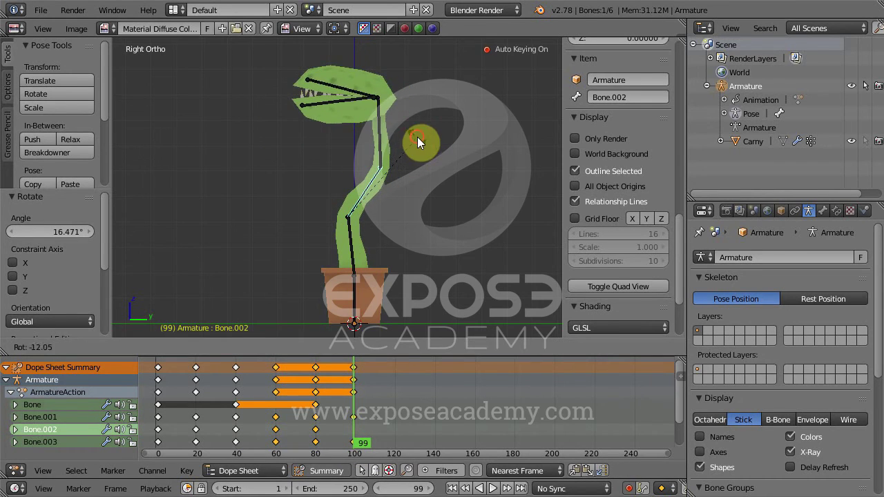
left_click(417, 137)
right_click(409, 90)
key("r")
left_click(409, 90)
At frame 110, lean Bone.002 and the next stem bone forward for the lunge
key("alt+a")
mouse_move(364, 444)
left_mouse_down()
mouse_move(347, 440)
mouse_move(376, 439)
left_mouse_up()
key("alt+a")
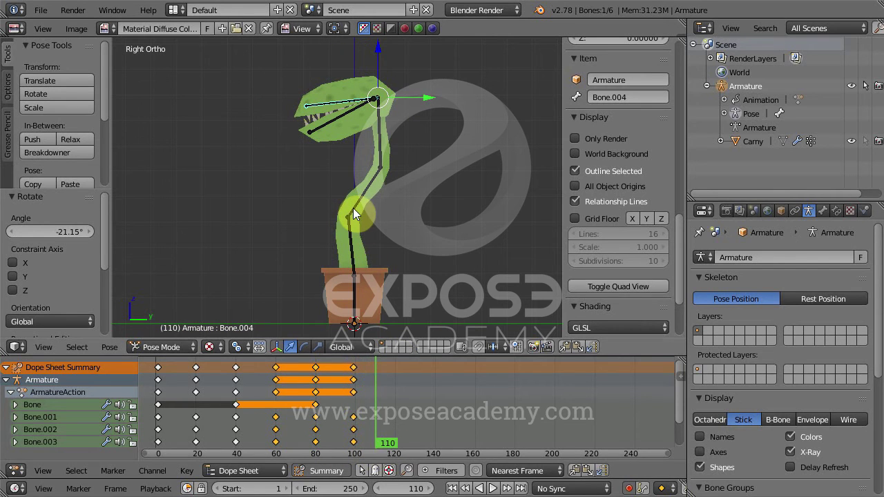
right_click(353, 208)
key("r")
left_click(440, 205)
right_click(336, 187)
key("r")
left_click(335, 187)
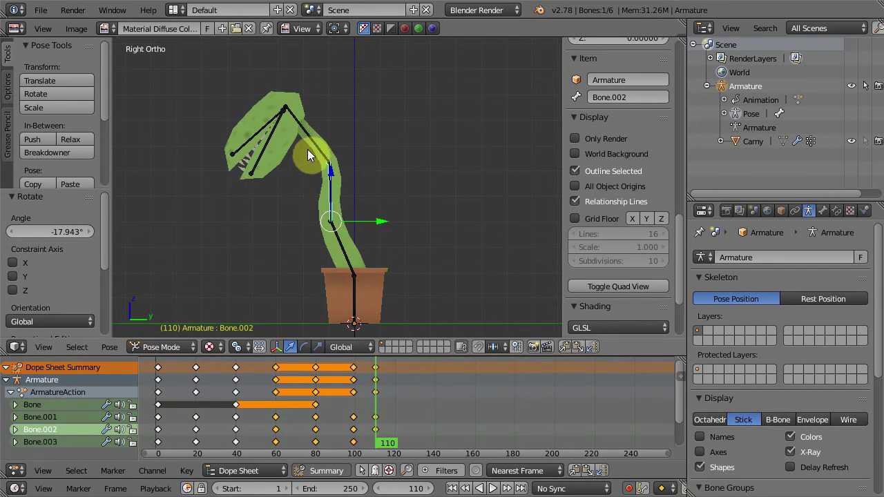
Rotate the head bones at frame 110 to open the jaw wider
right_click(317, 152)
key("r")
left_click(261, 155)
right_click(266, 159)
key("r")
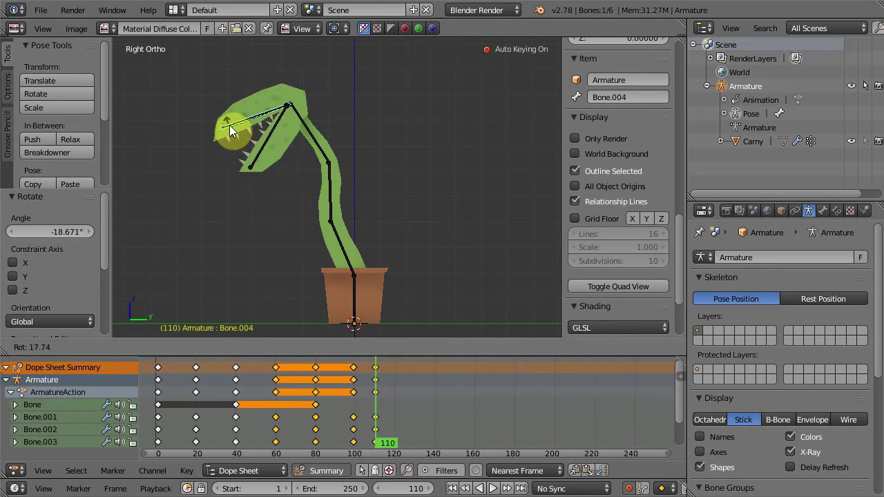
left_click(251, 155)
Bend Bone.002 further, tilt the head with Bone.003, and rotate lower jaw Bone.005
right_click(330, 200)
key("r")
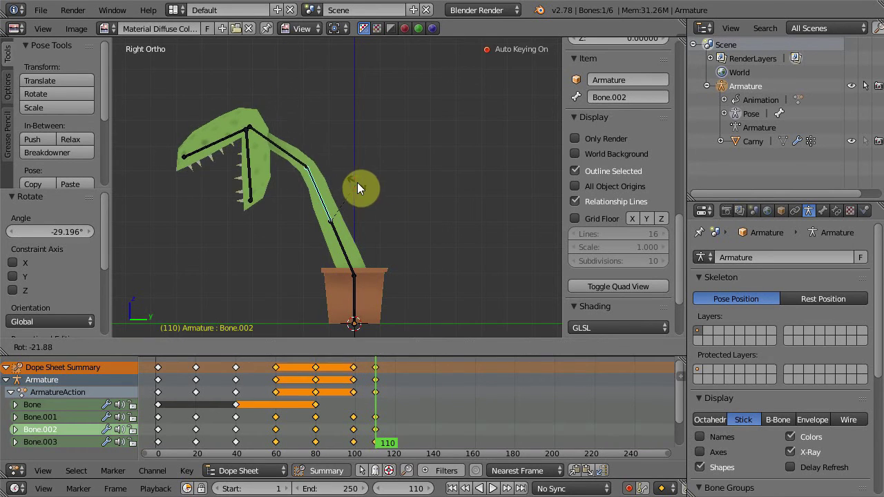
left_click(291, 143)
right_click(285, 154)
key("r")
left_click(275, 163)
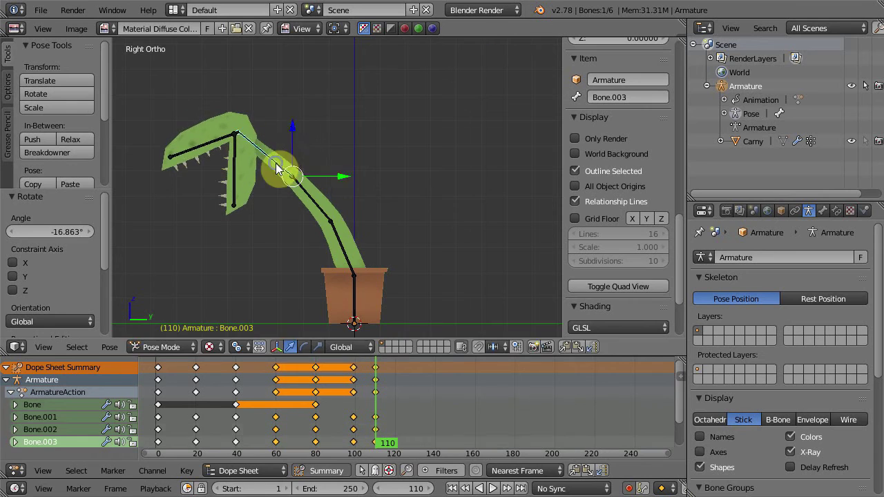
right_click(213, 131)
key("r")
left_click(229, 159)
Review the bite from frame 90 and open the lower jaw wider at frame 99
left_click(336, 437)
key("alt+a")
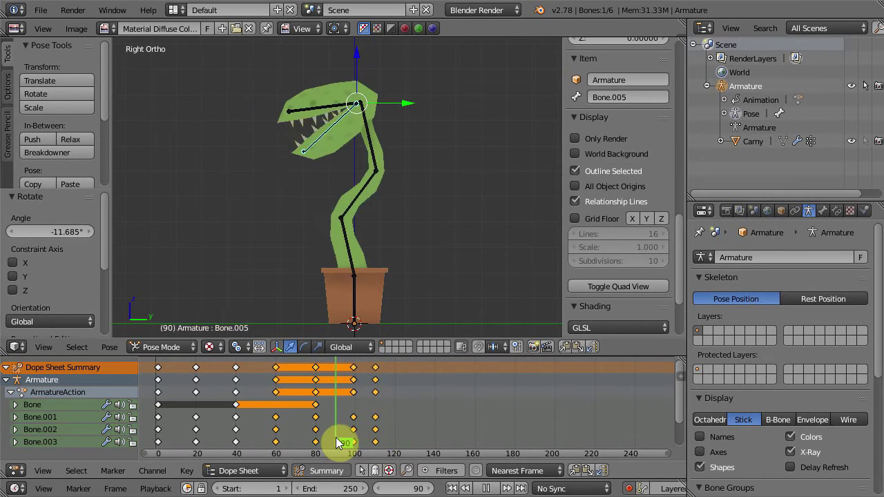
key("alt+a")
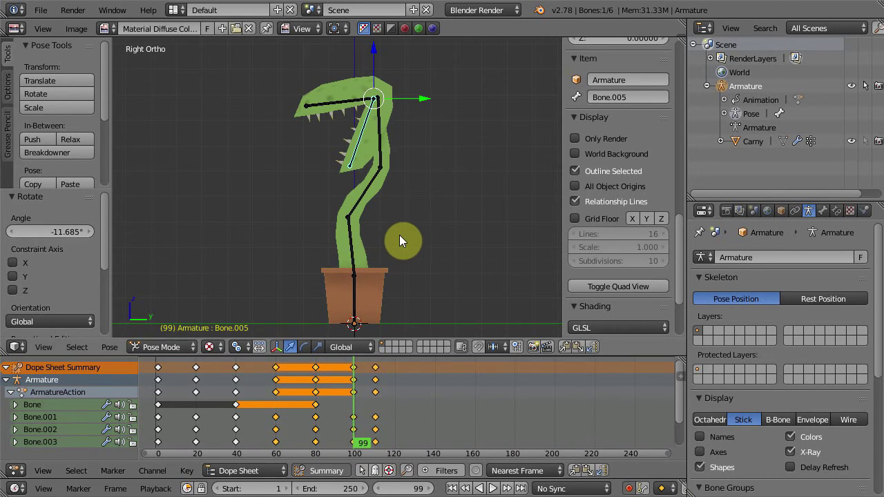
key("r")
left_click(354, 172)
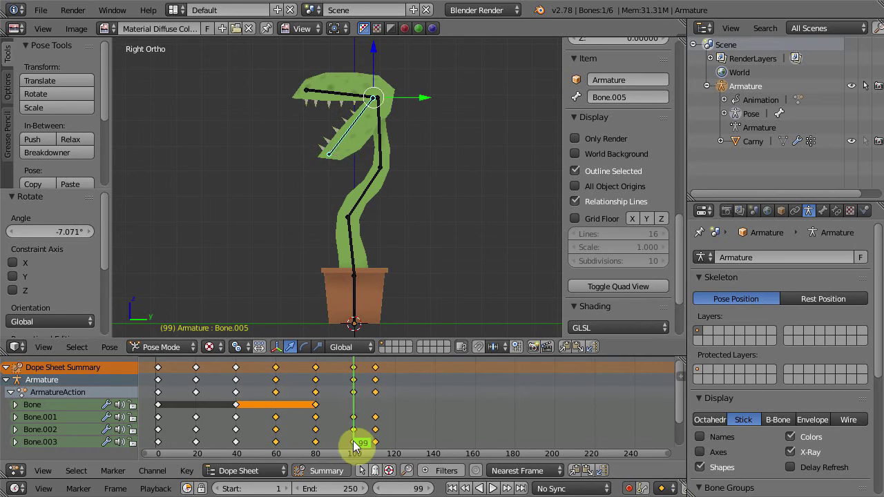
Replay the animation and shift the frame-100 keyframes to a new timing
key("alt+a")
left_click(336, 453)
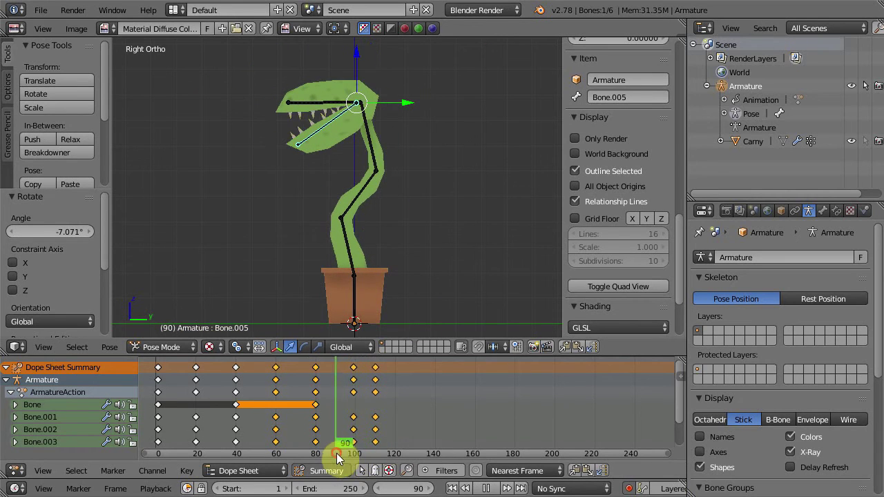
left_click(354, 370)
key("Escape")
key("g")
left_click(355, 374)
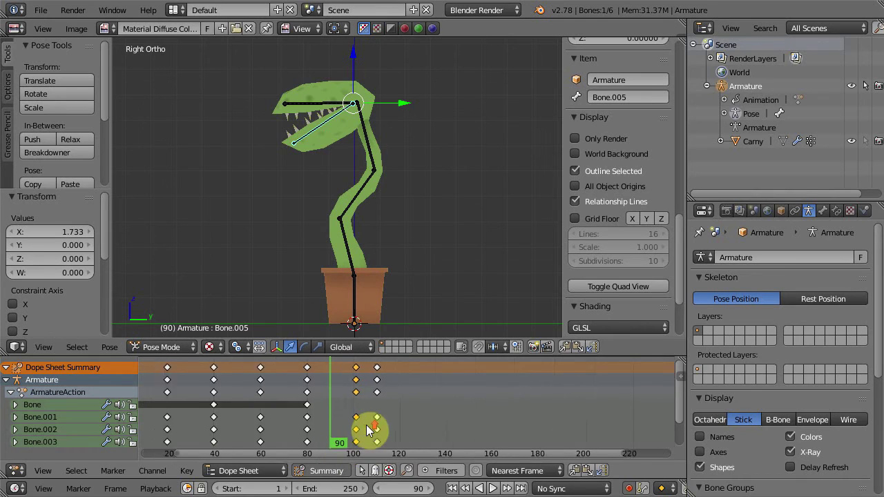
scroll(355, 368, "up", 4)
At frame 110, rotate the head down and snap lower jaw Bone.005 shut
left_click(391, 450)
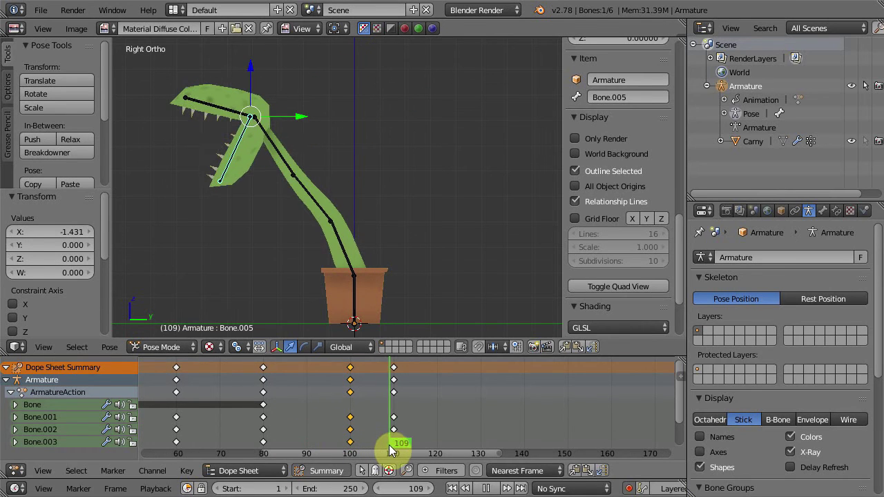
key("r")
left_click(210, 135)
key("r")
left_click(268, 149)
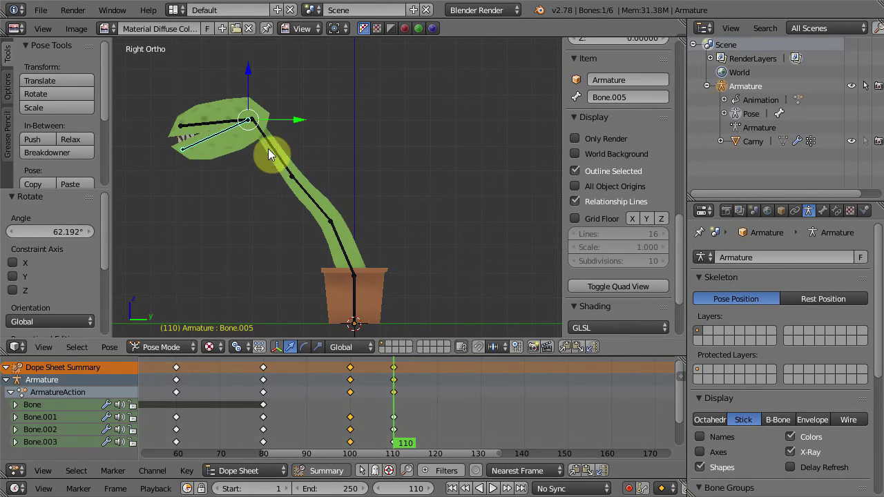
mouse_move(406, 425)
left_mouse_down()
mouse_move(285, 439)
mouse_move(389, 451)
mouse_move(359, 466)
mouse_move(372, 456)
mouse_move(331, 450)
mouse_move(359, 465)
mouse_move(395, 456)
mouse_move(356, 455)
left_mouse_up()
right_click(253, 142)
key("r")
left_click(269, 162)
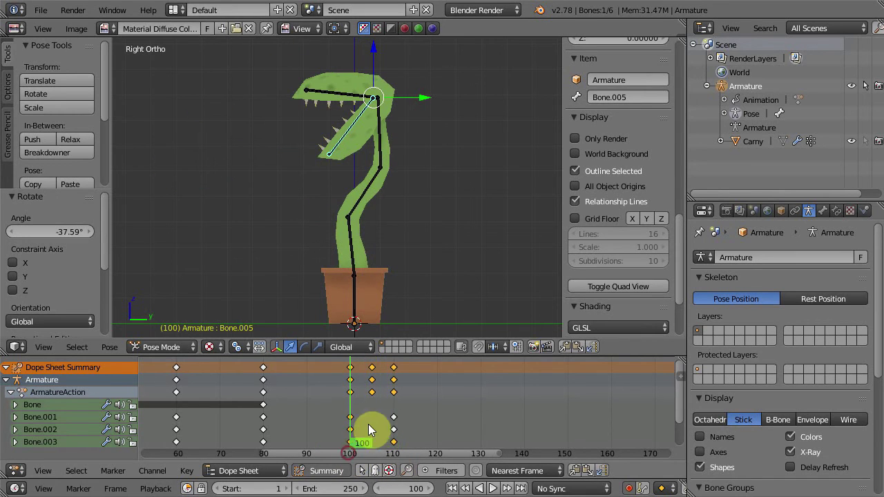
Duplicate the frame-80 rest-pose keys to frame 130 and check the final pose
scroll(378, 406, "down", 3)
right_click(312, 368)
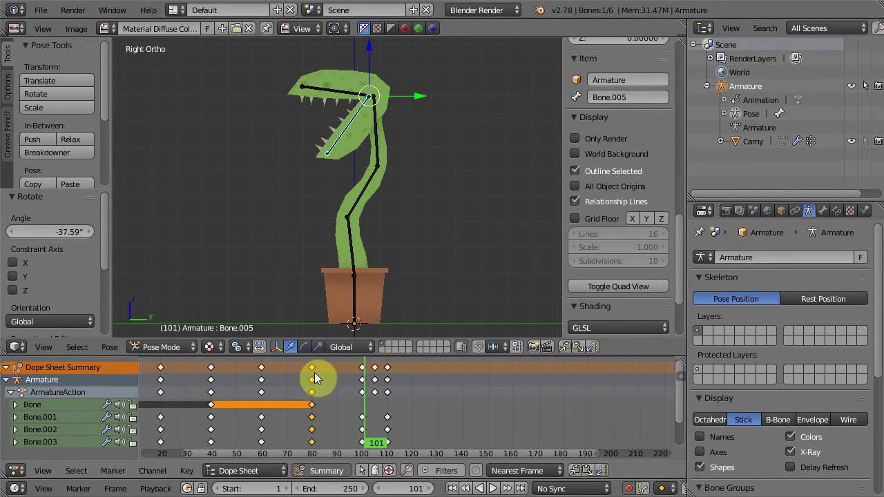
key("shift+d")
left_click(438, 384)
scroll(430, 377, "up", 3)
key("g")
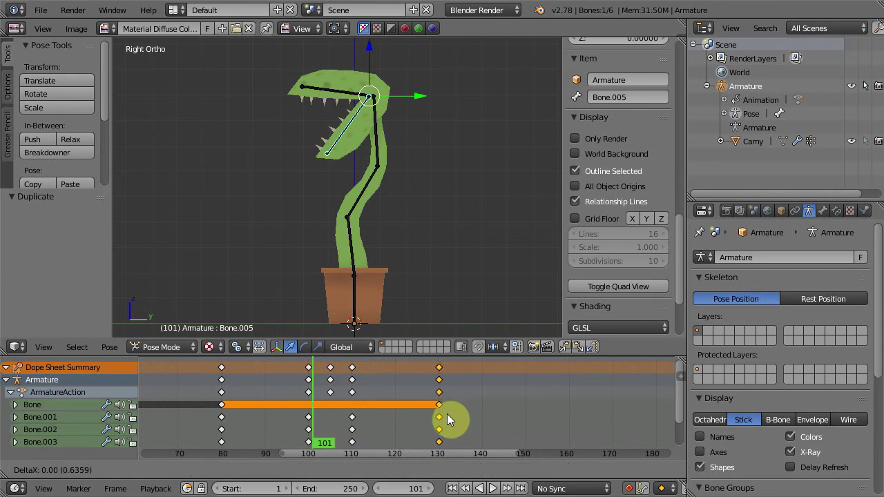
left_click(447, 413)
scroll(416, 418, "down", 5)
mouse_move(414, 416)
left_mouse_down()
mouse_move(233, 436)
mouse_move(360, 465)
mouse_move(432, 453)
left_mouse_up()
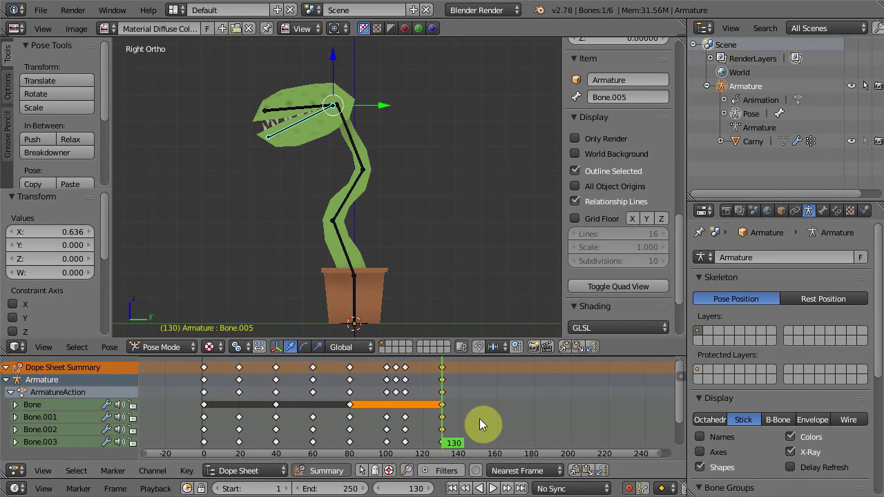
Set the timeline end frame to 130
double_click(332, 488)
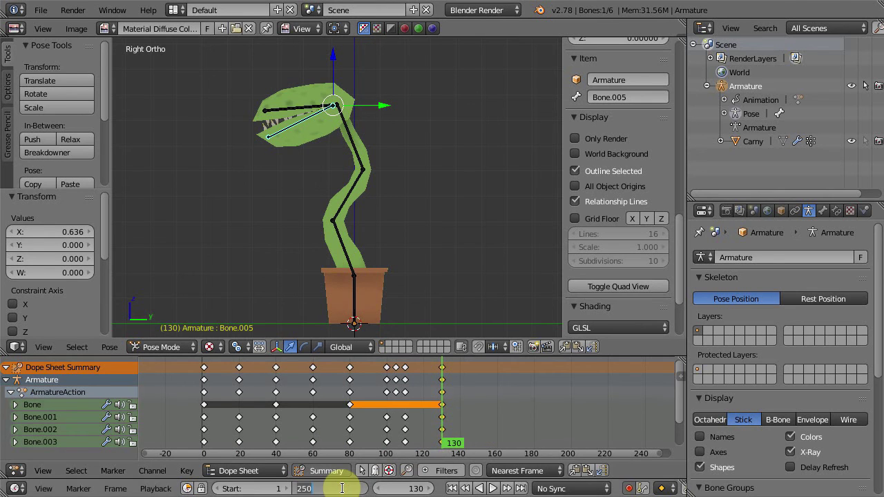
type("130")
key("Return")
Orbit to a perspective view, play the full bite animation, then start Save As
mouse_move(356, 231)
middle_mouse_down()
mouse_move(376, 235)
mouse_move(381, 325)
middle_mouse_up()
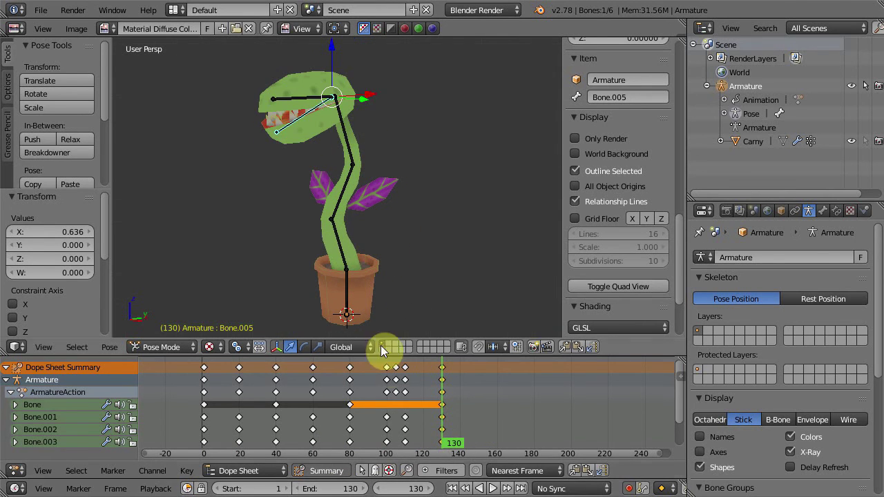
left_click(492, 488)
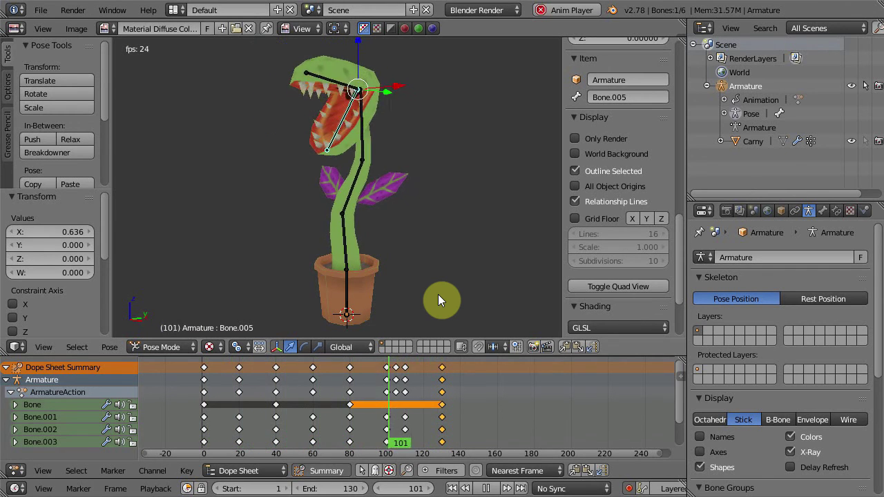
left_click(486, 488)
key("ctrl+shift+s")
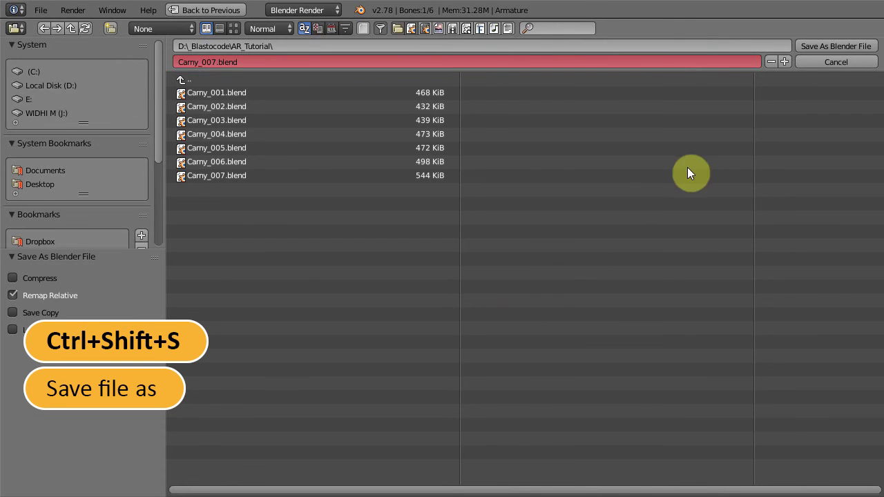
Increment the save name from Carny_007.blend to Carny_008.blend
left_click(784, 61)
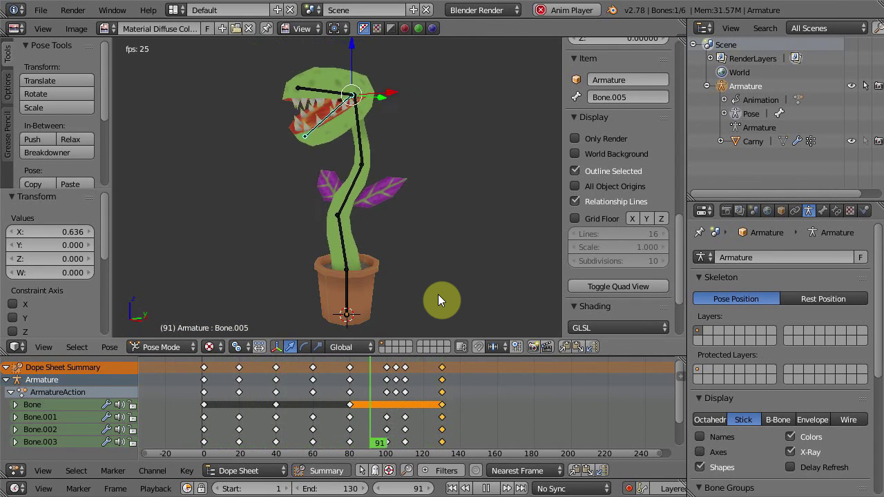
Pause the flytrap animation, leaving it at frame 22
left_click(487, 488)
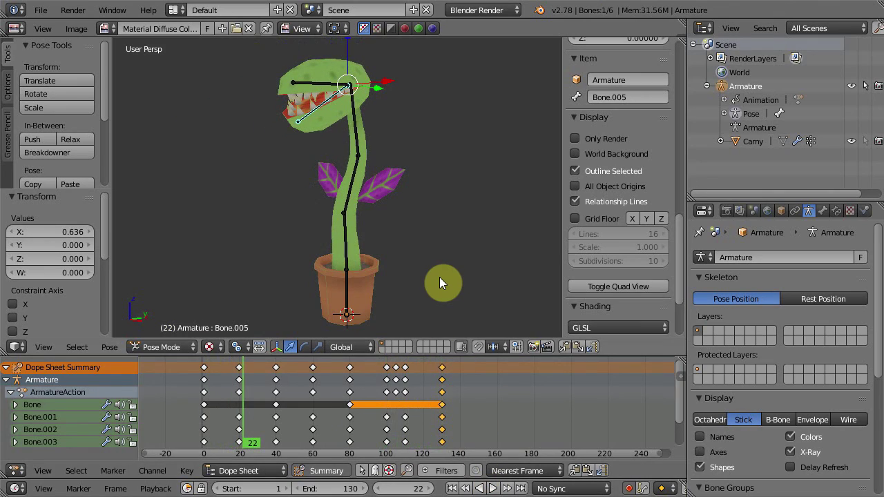